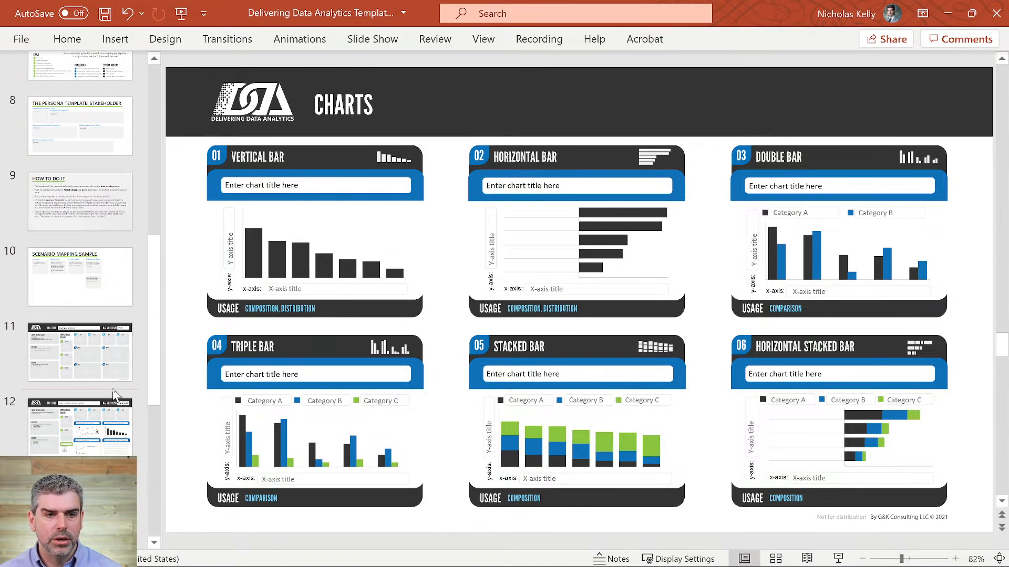
Paste the copied horizontal bar chart onto the Deathstar Attrition slide and place it over the C1 chart placeholder.
click(118, 390)
key(ctrl+v)
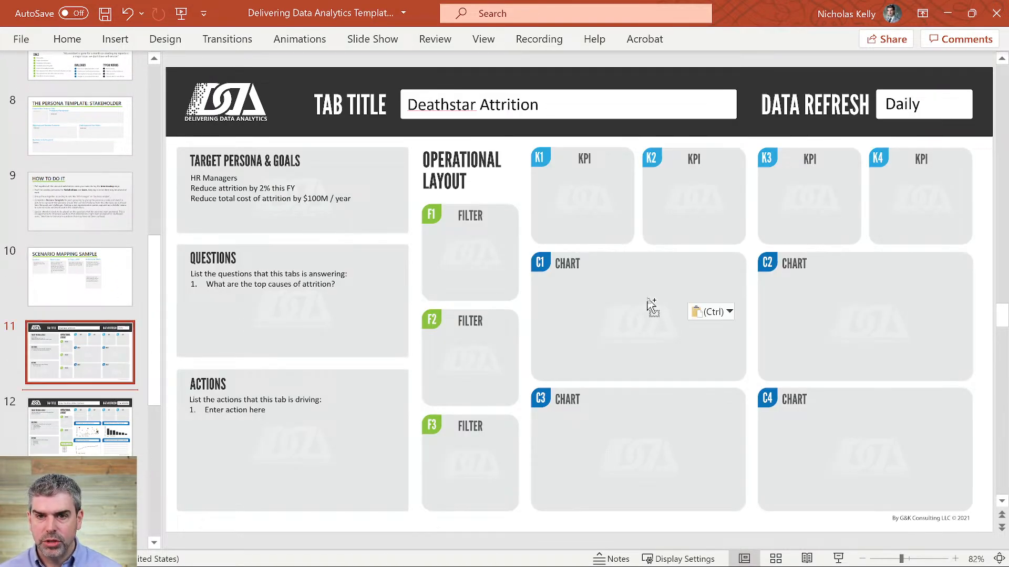
drag(562, 239, 632, 318)
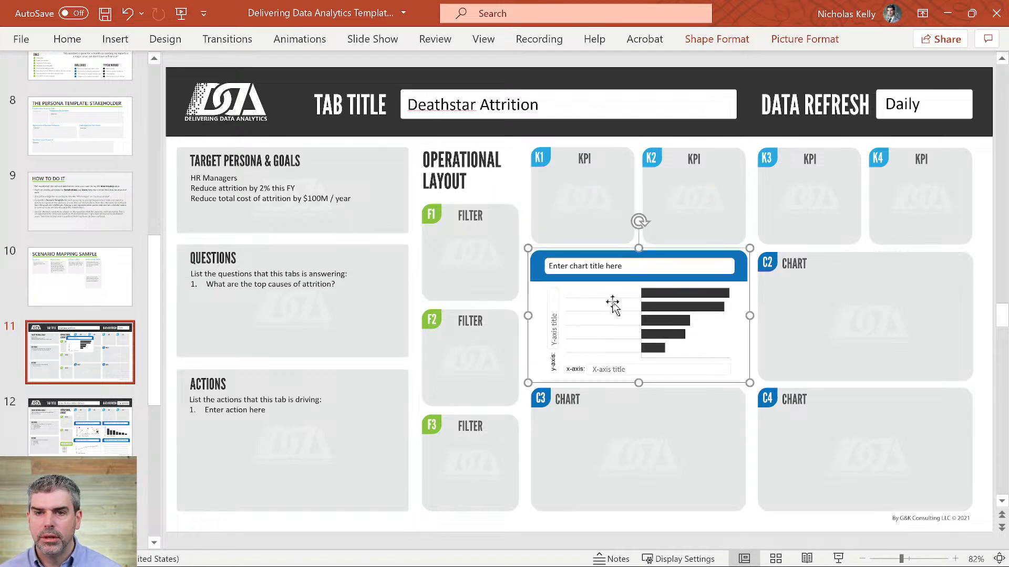
Title the C1 bar chart "What are the top causes of attrition?".
triple_click(576, 267)
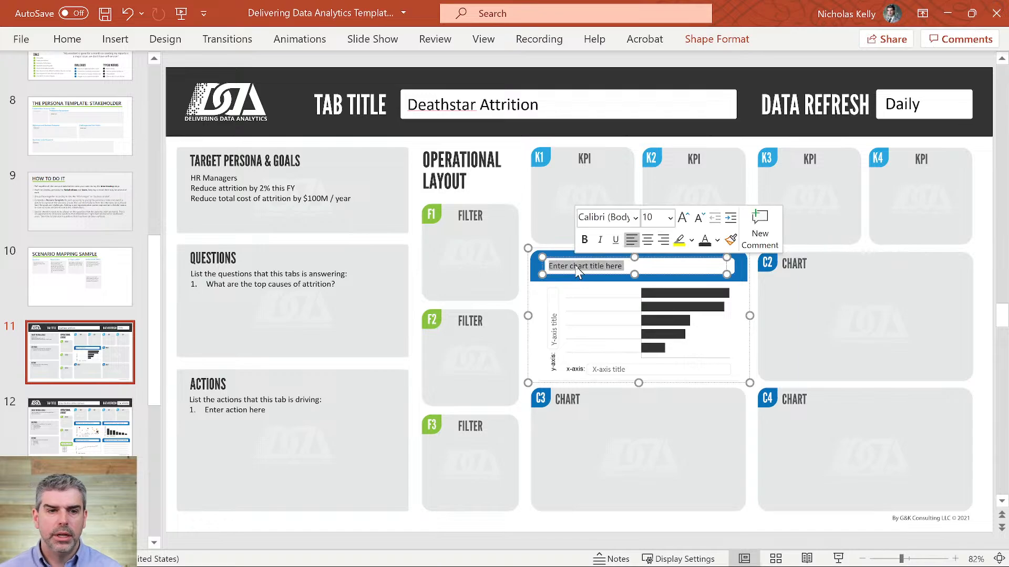
text(What )
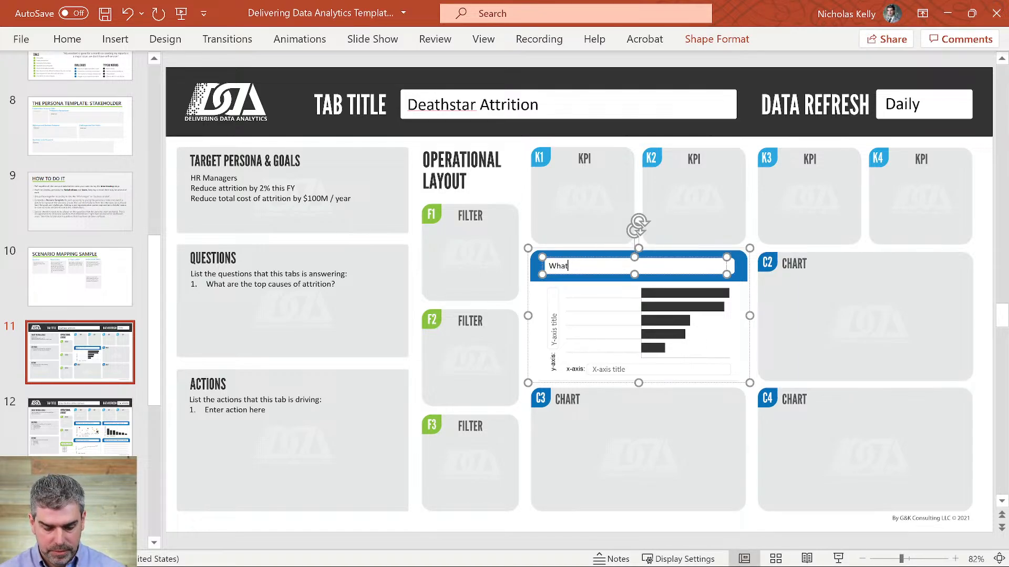
text(are the top casu)
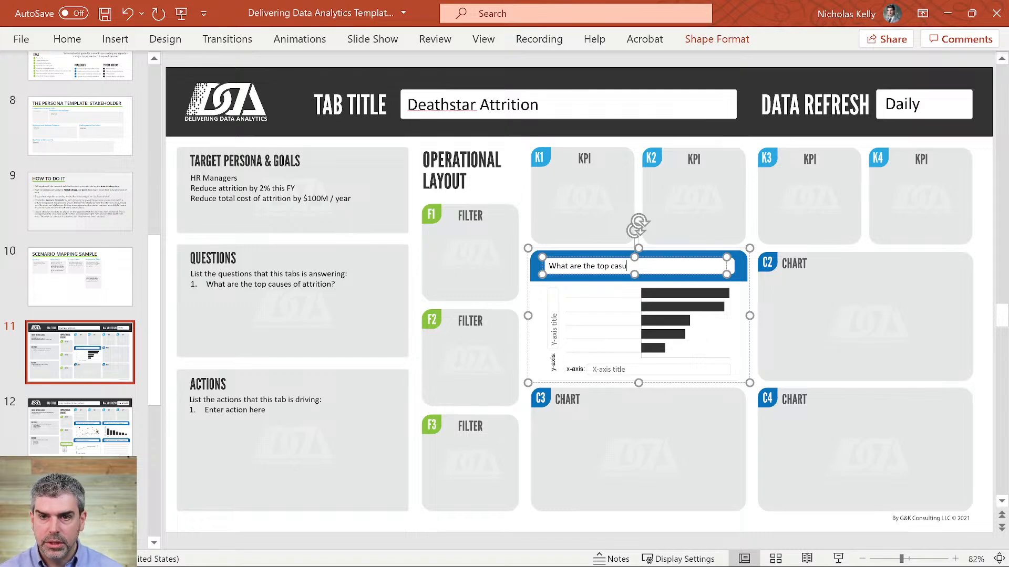
key(BackSpace)
key(BackSpace)
text(us)
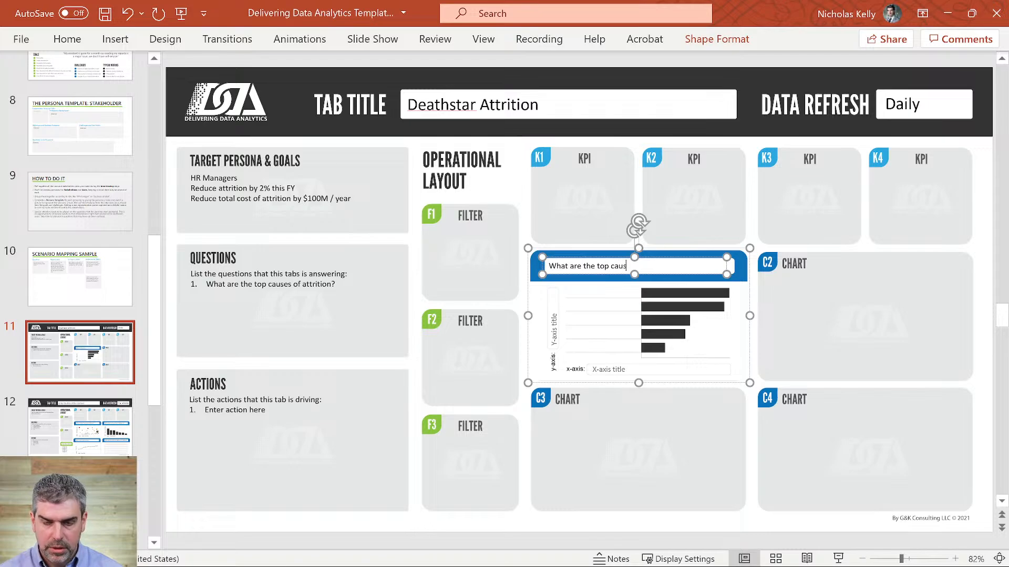
text(es of attrition?)
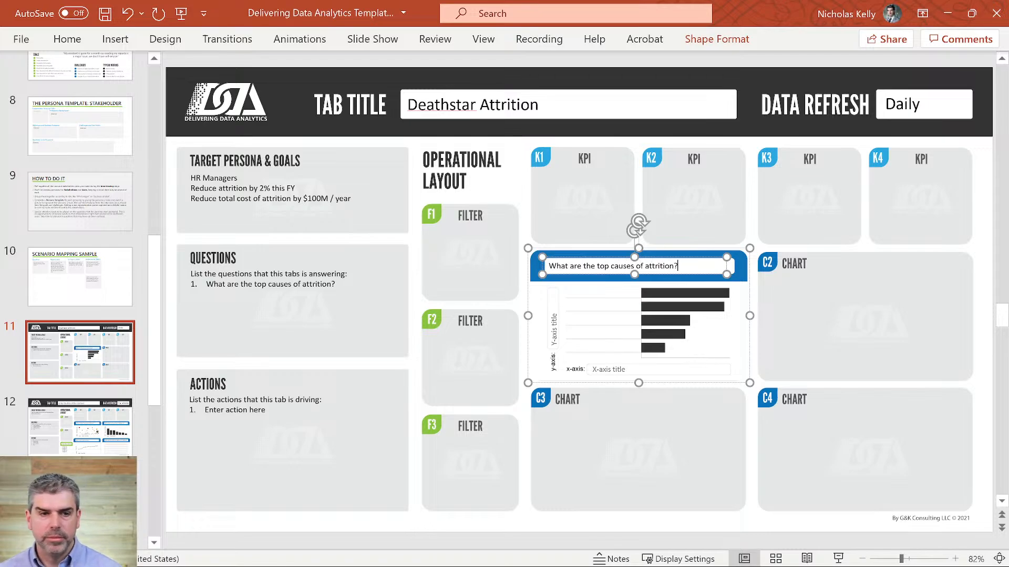
Label the C1 chart's y-axis "Causes" and its x-axis "# of people".
double_click(553, 336)
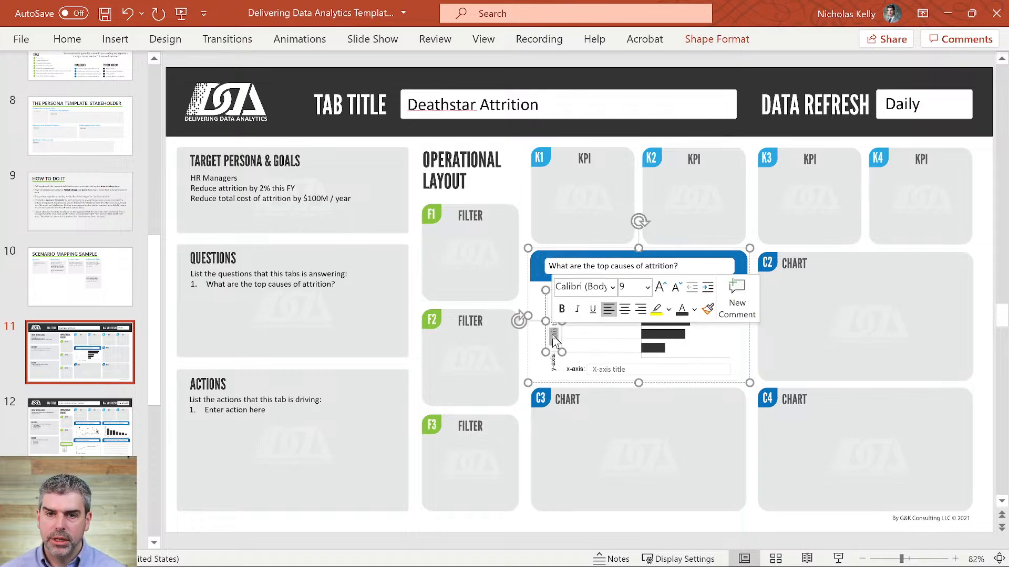
text(Causes)
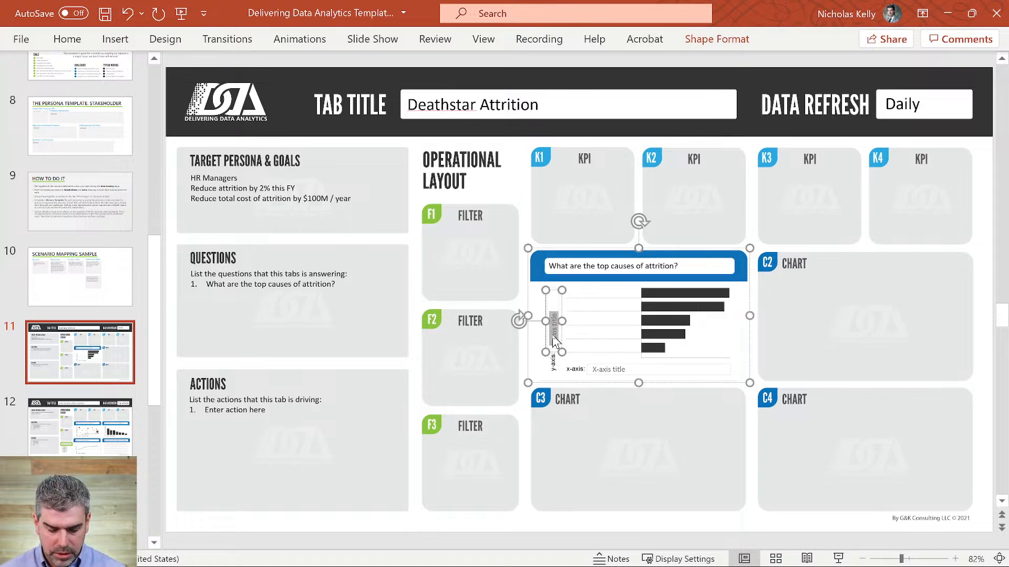
double_click(623, 370)
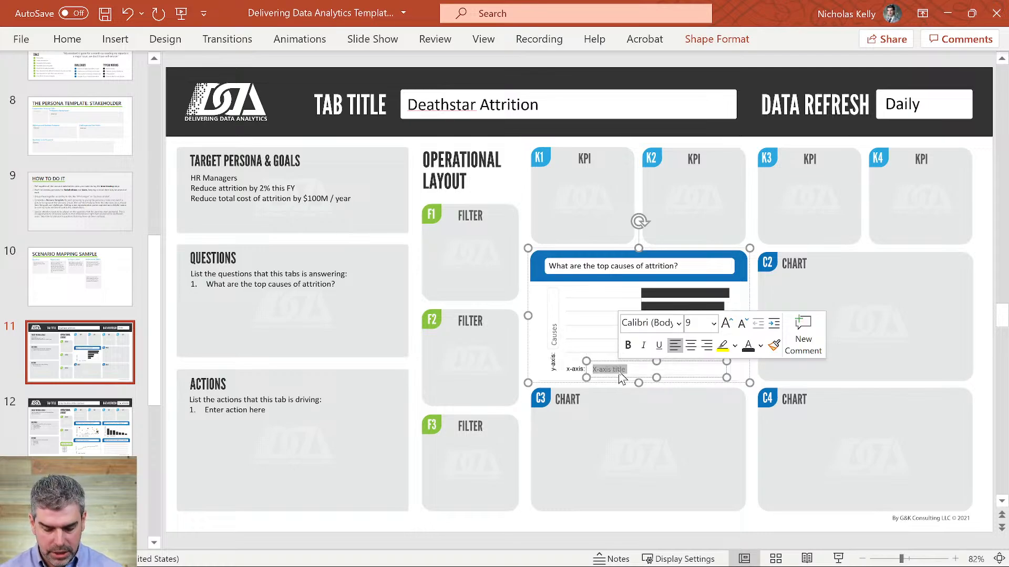
text(# of)
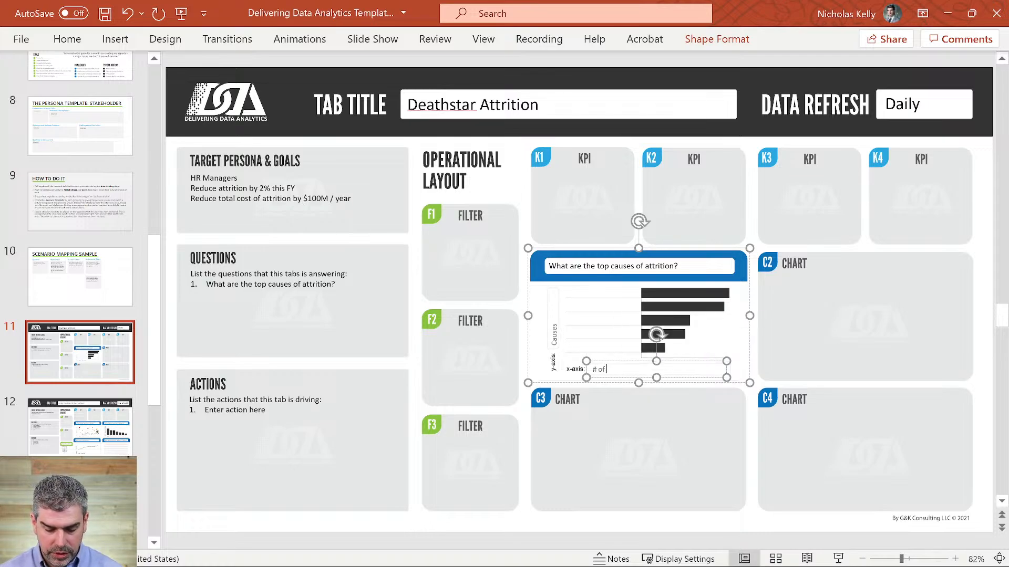
text( people)
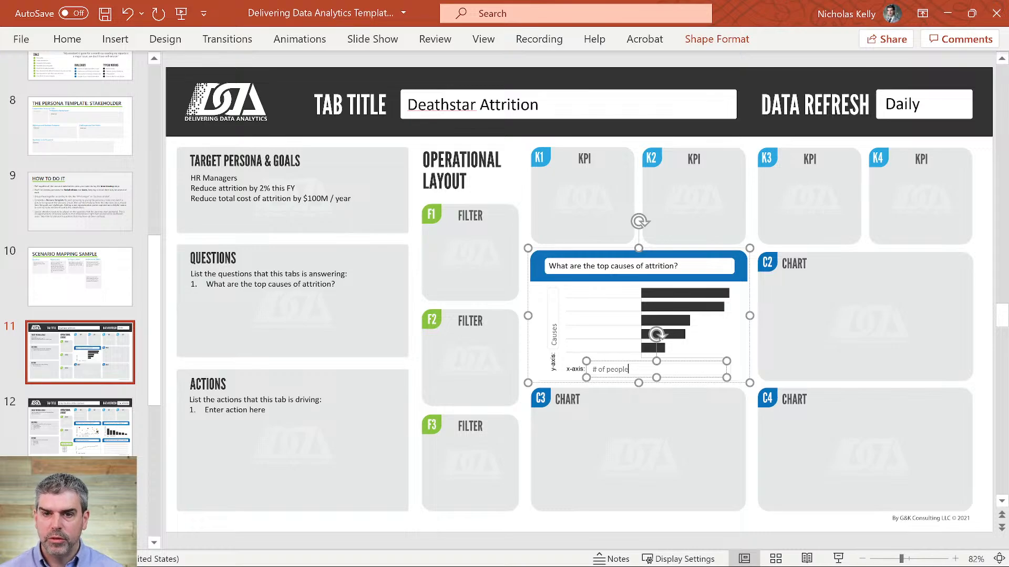
click(523, 194)
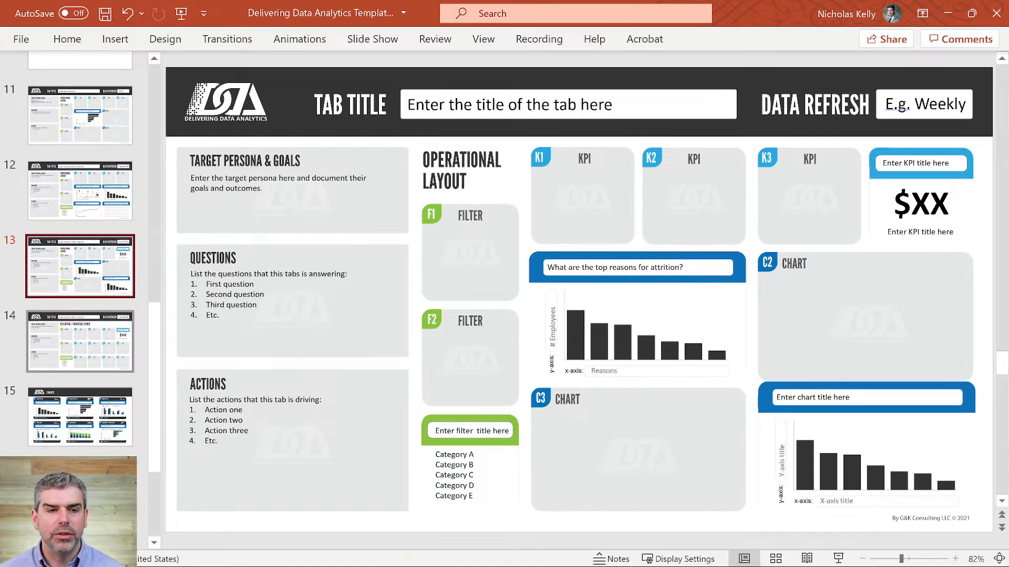
Copy the Change vs Plan KPI card from the Charts, KPIs & Filters slide onto the K1 placeholder of the Deathstar Attrition slide.
scroll(79, 258, down, 4)
scroll(80, 258, up, 1)
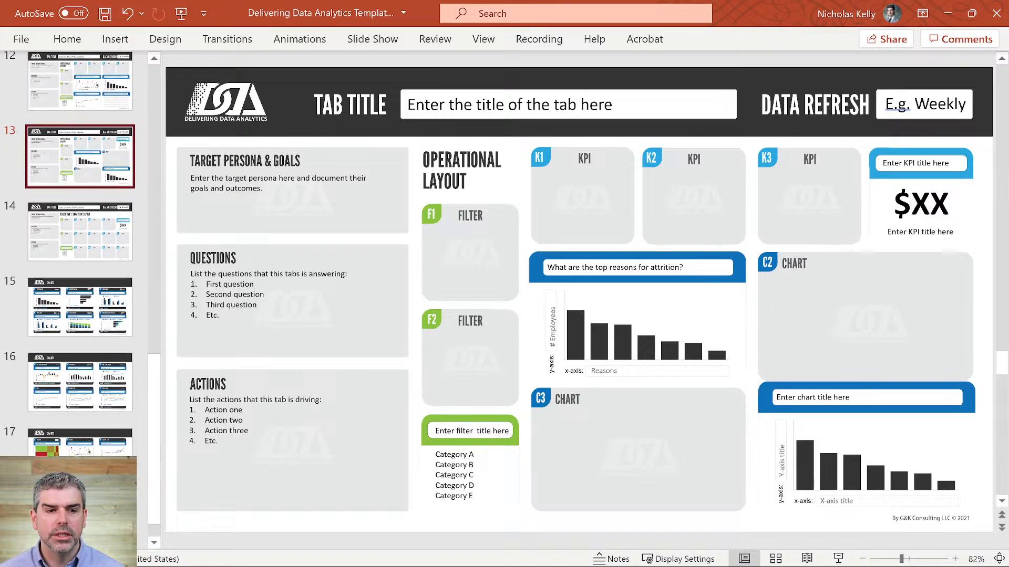
scroll(80, 258, down, 1)
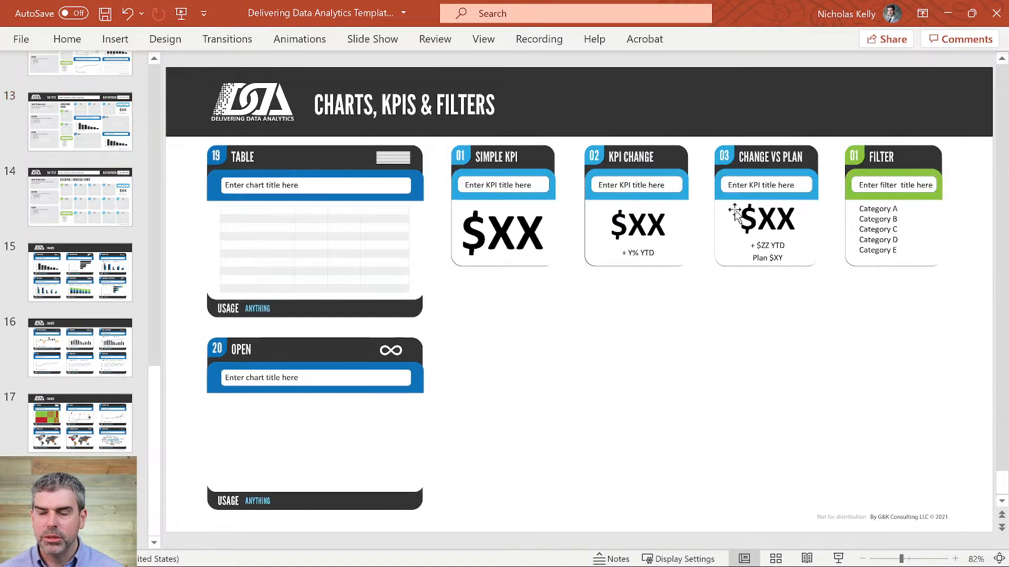
click(733, 213)
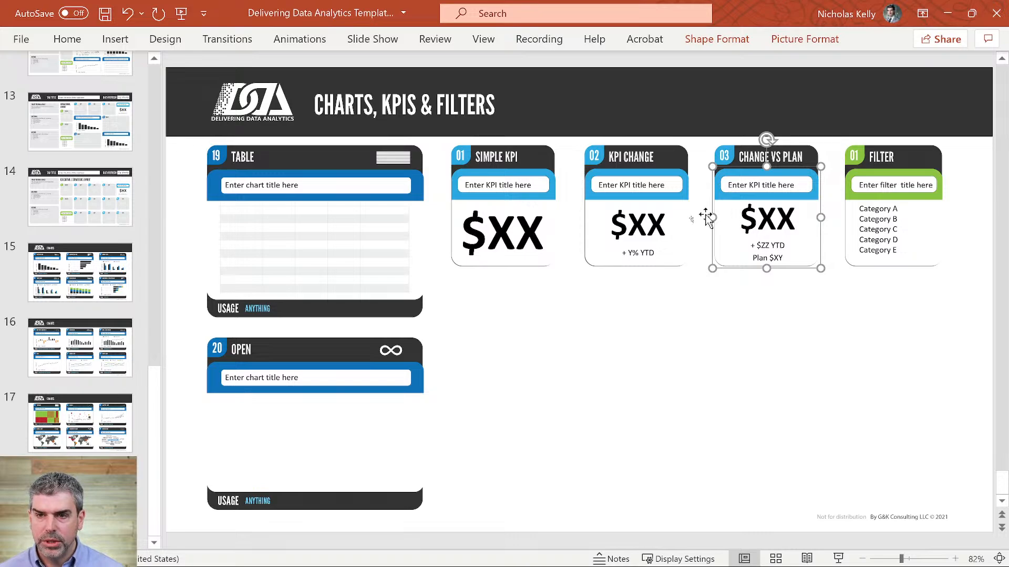
scroll(73, 381, up, 2)
scroll(71, 381, up, 3)
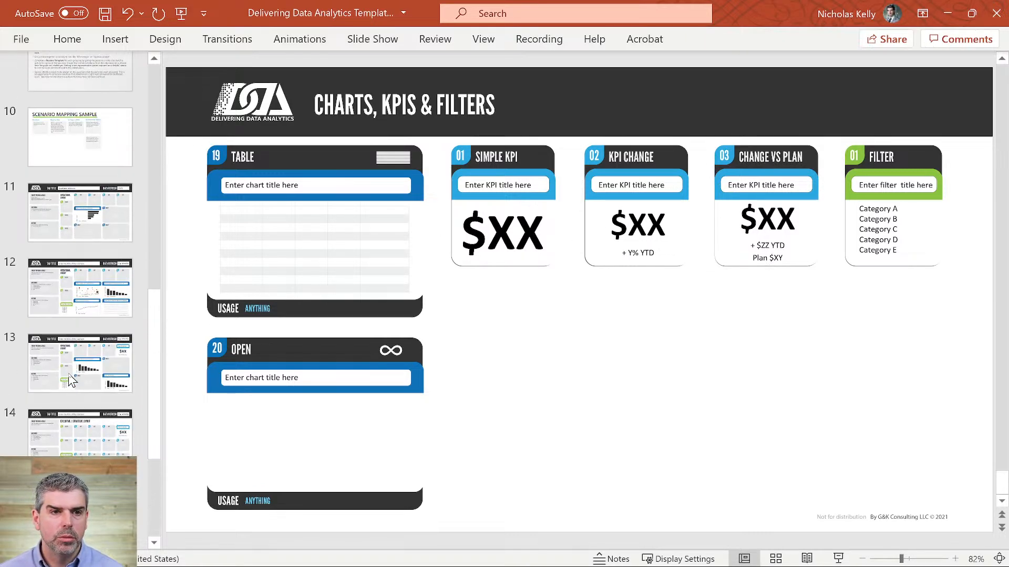
click(88, 218)
key(ctrl+v)
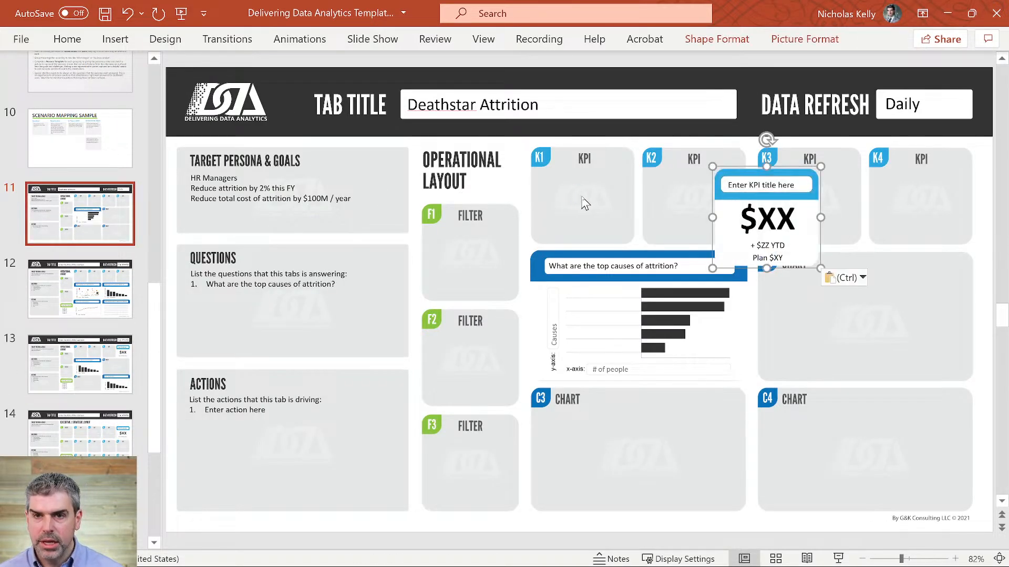
drag(768, 195, 586, 169)
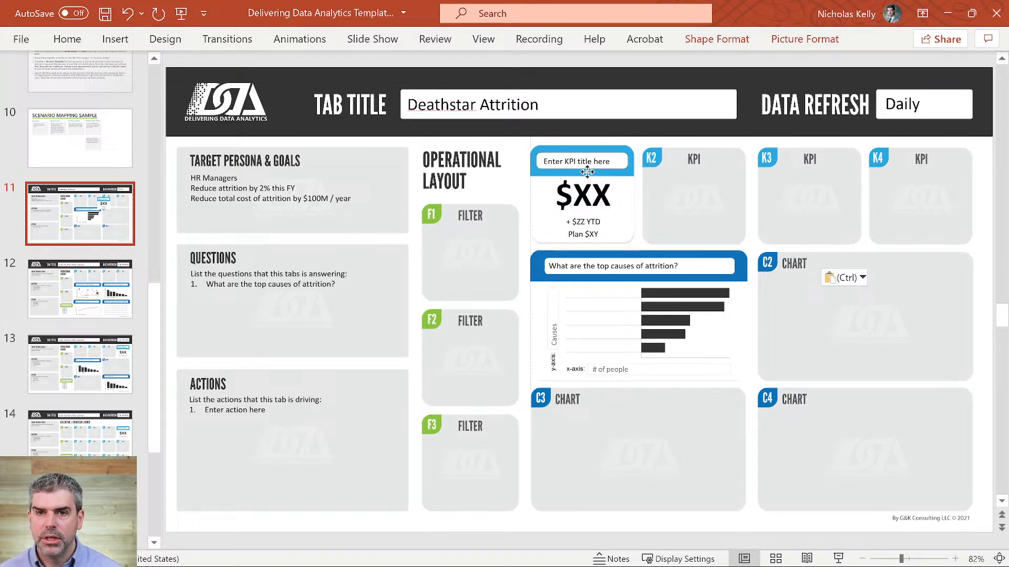
Title the K1 KPI card "Attrition Count".
triple_click(584, 167)
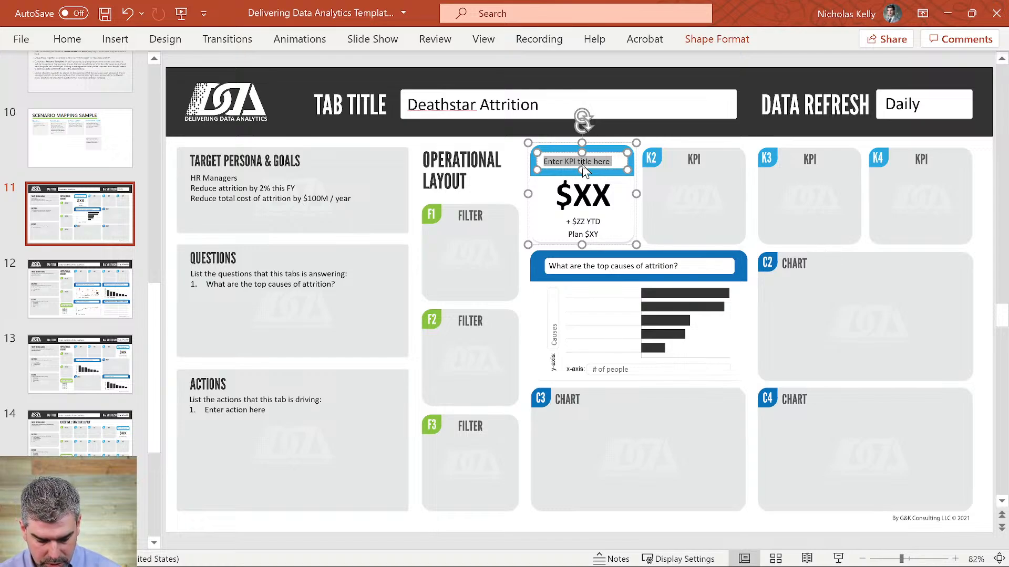
text(Attrition)
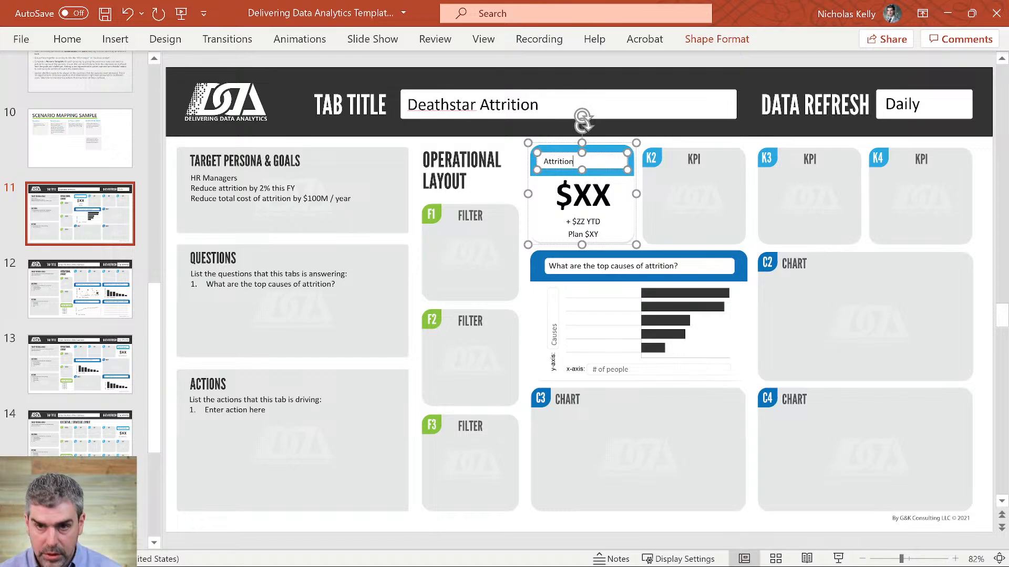
text( Count)
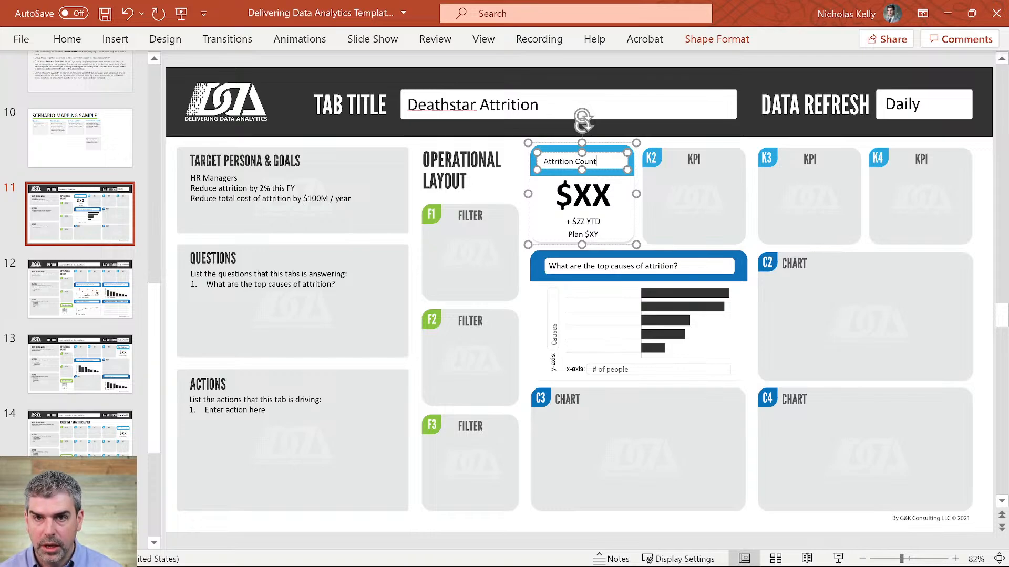
Remove the dollar signs from the Attrition Count card's main value, YTD change and plan value.
click(577, 195)
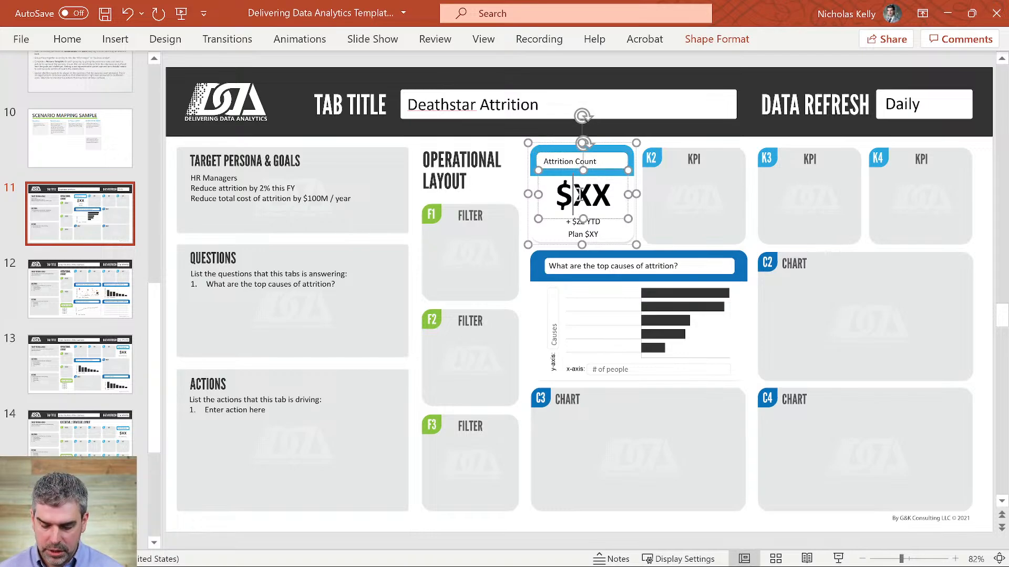
key(BackSpace)
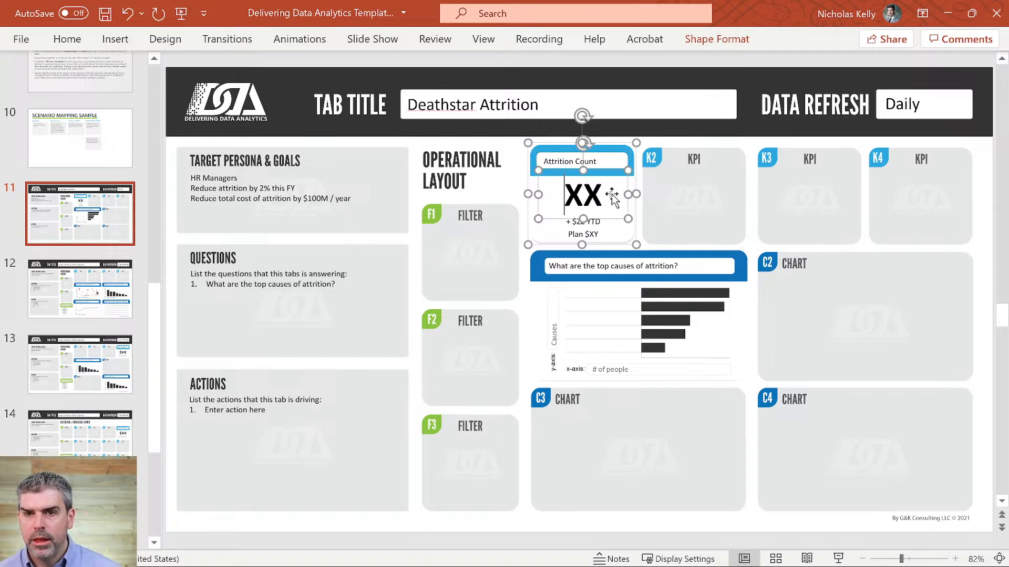
double_click(584, 197)
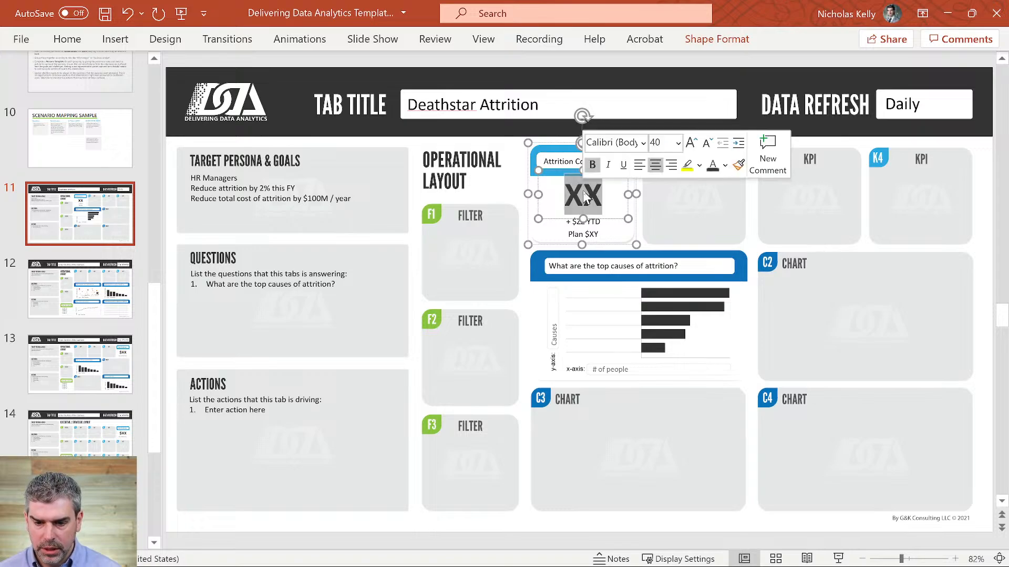
click(592, 223)
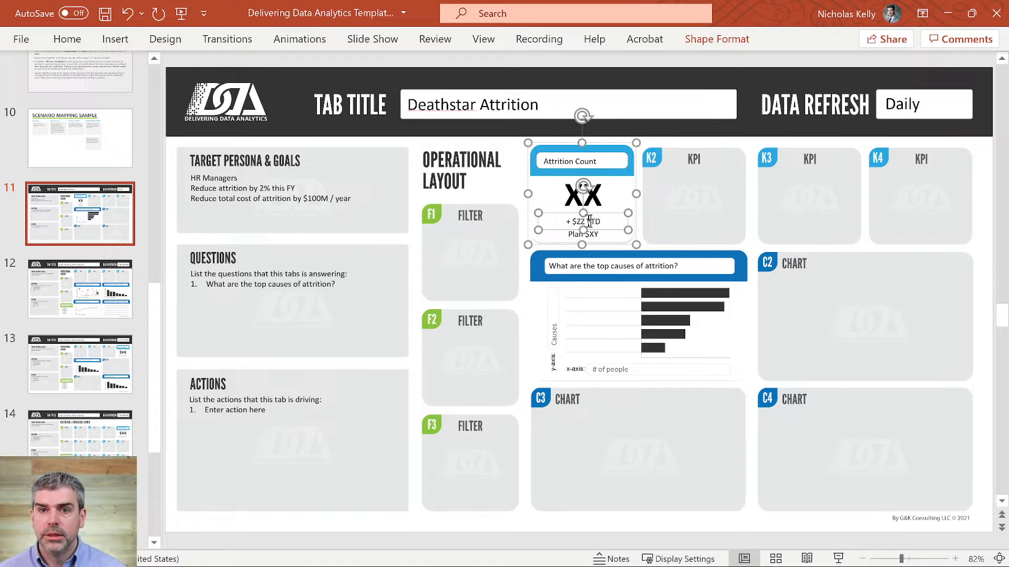
click(576, 221)
key(BackSpace)
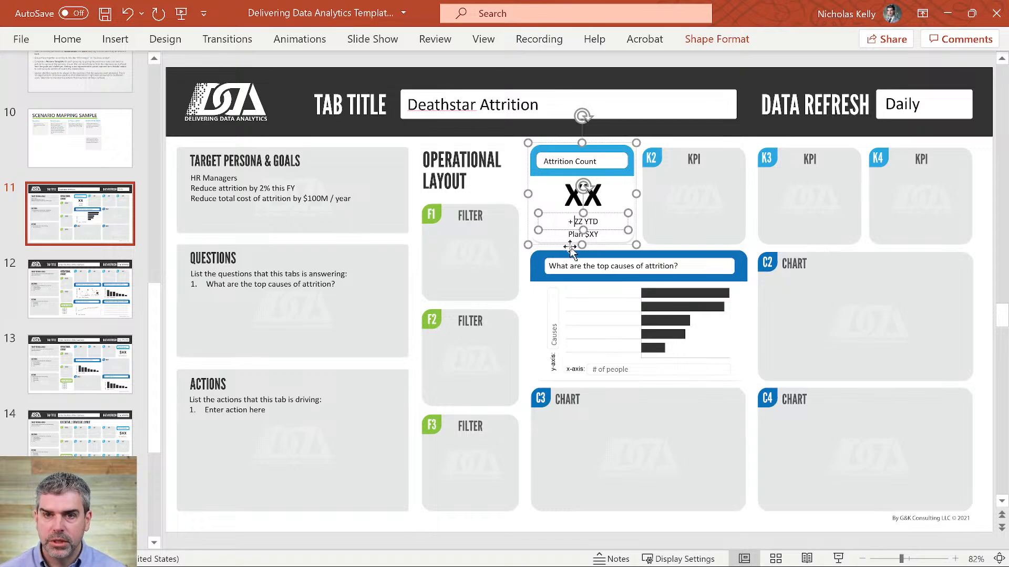
click(598, 236)
click(591, 235)
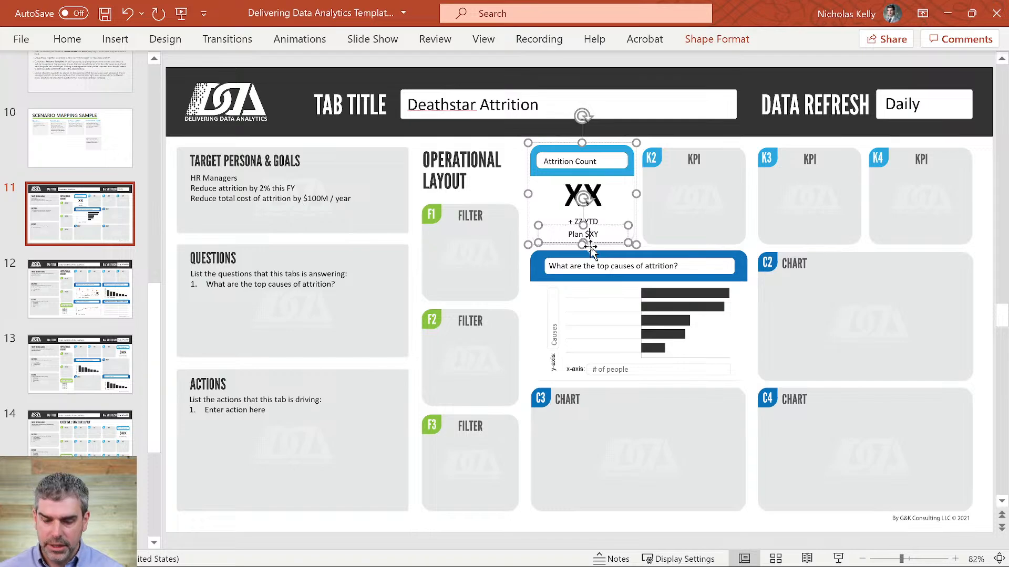
key(BackSpace)
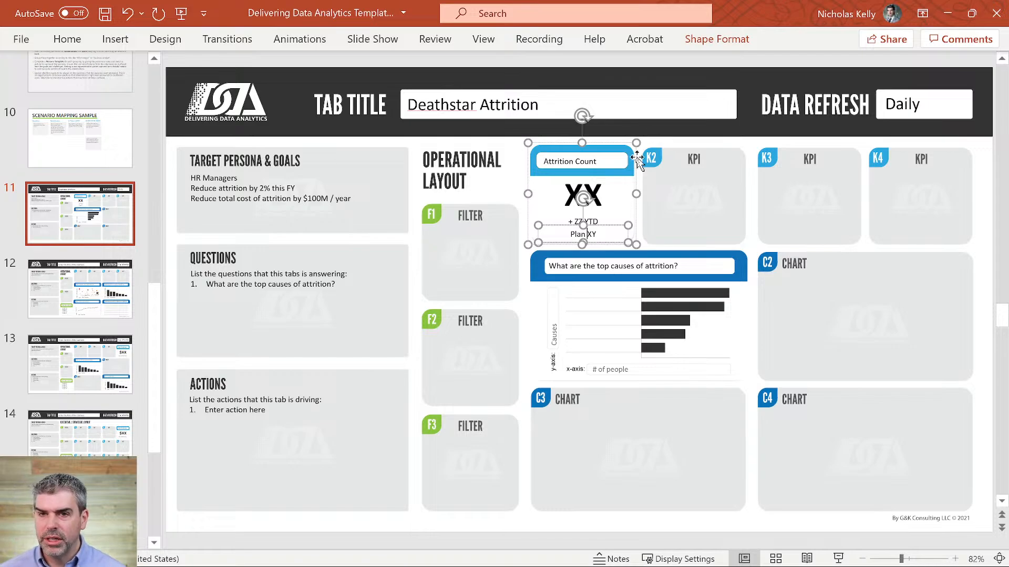
click(683, 111)
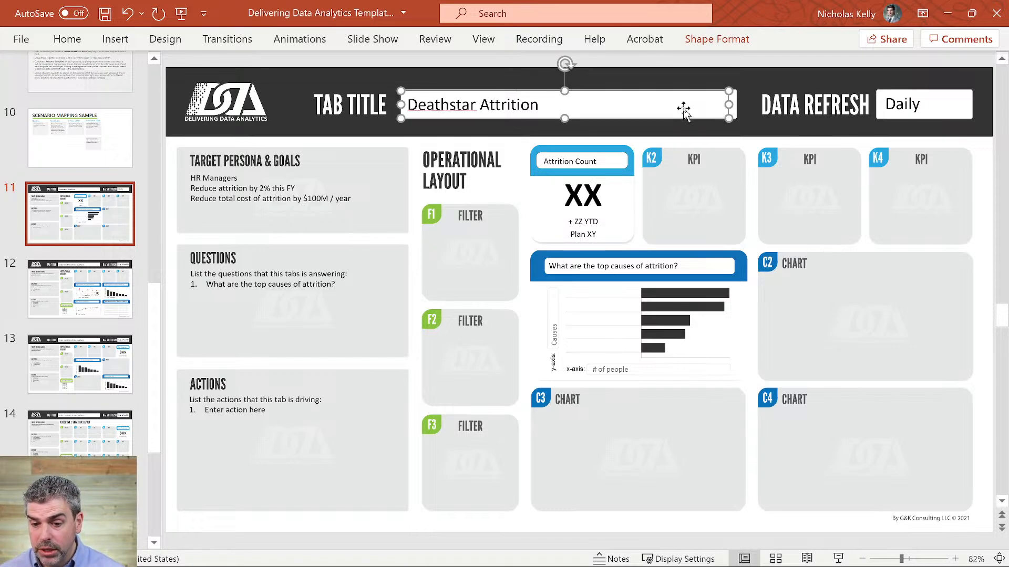
Set the Attrition Count card's main value to 200 and its YTD change to + 100.
double_click(583, 196)
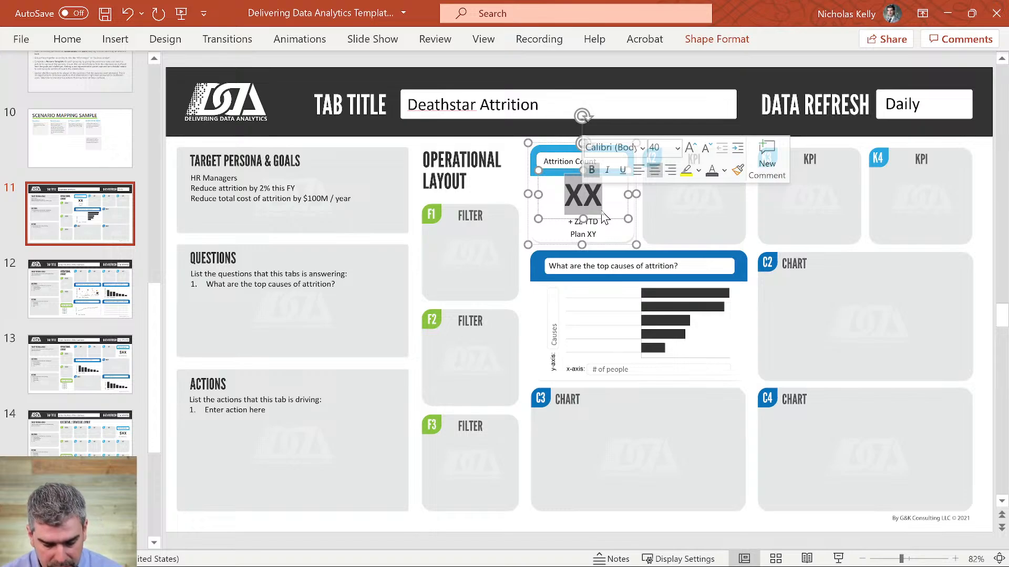
text(200)
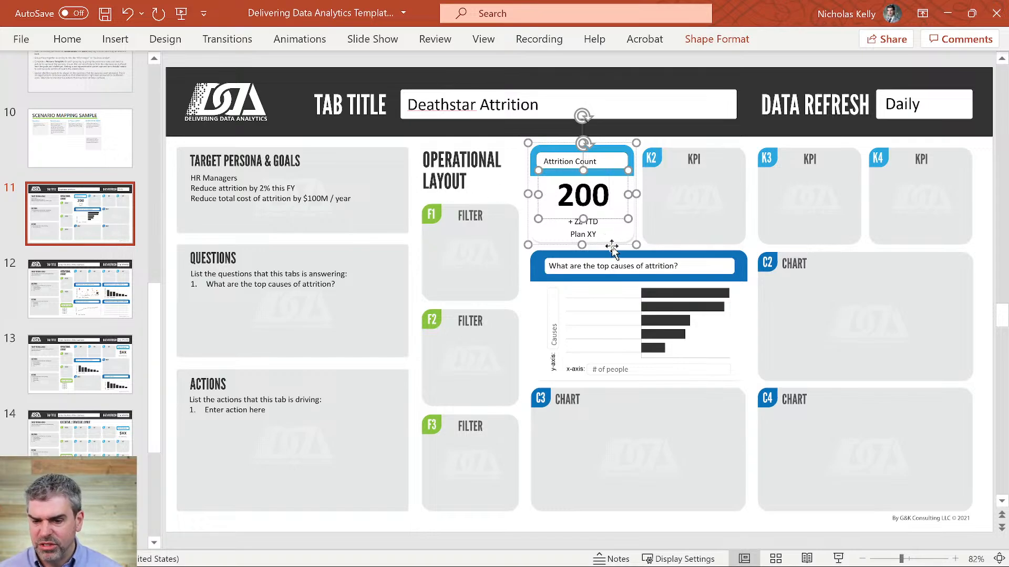
click(595, 220)
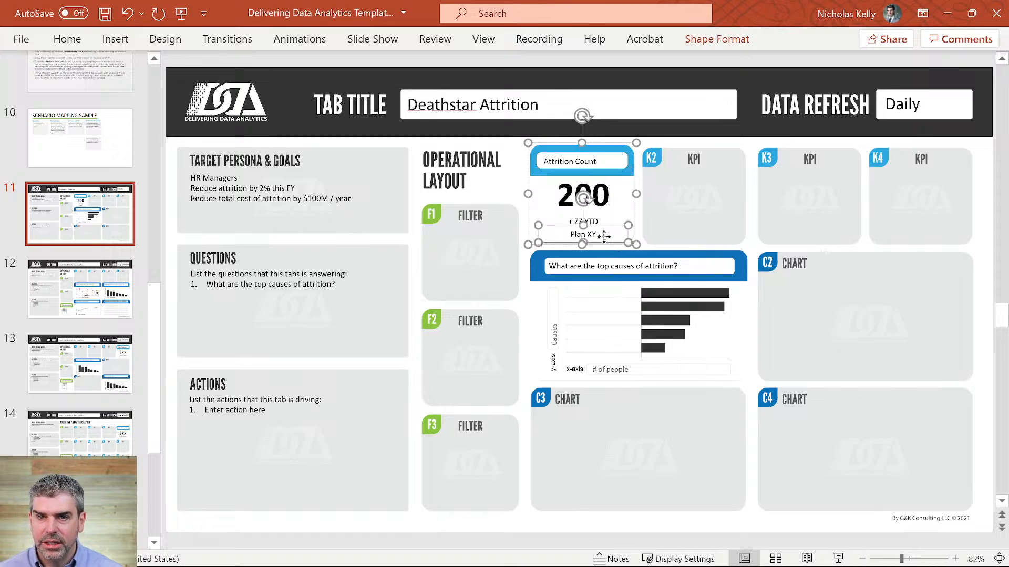
click(591, 218)
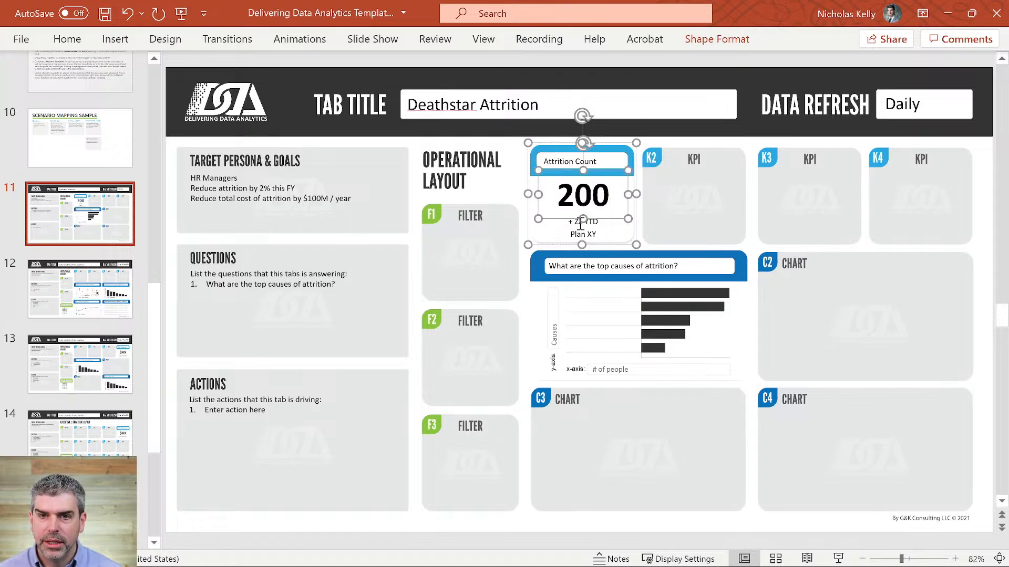
click(580, 224)
key(BackSpace)
key(BackSpace)
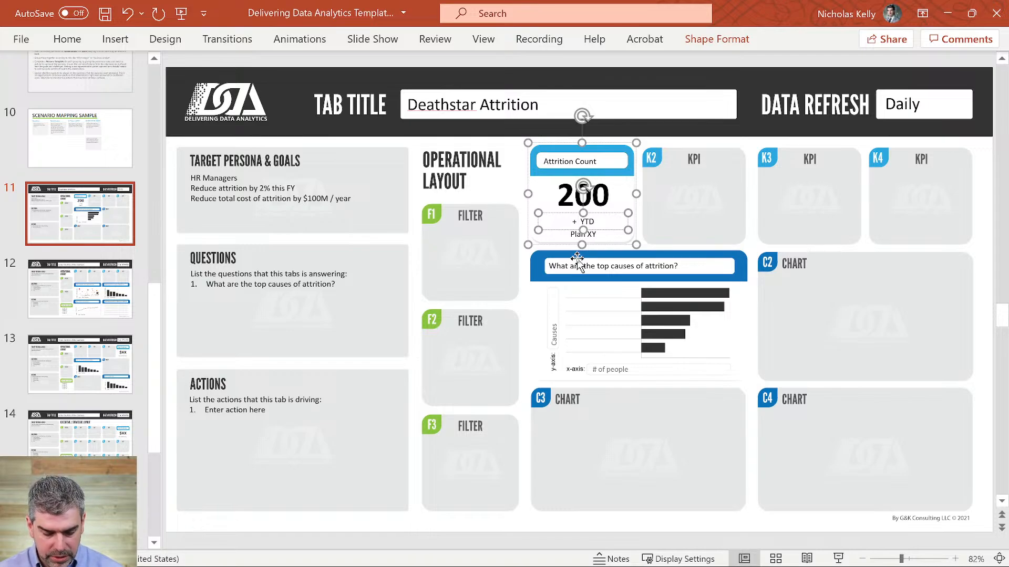
text(100)
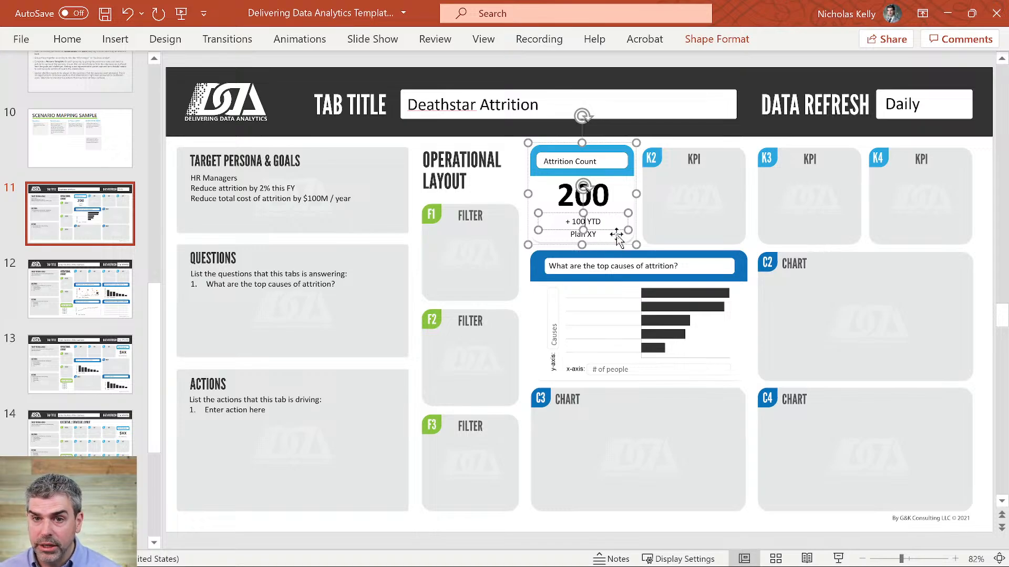
Set the plan value on the Attrition Count card to 50.
click(612, 263)
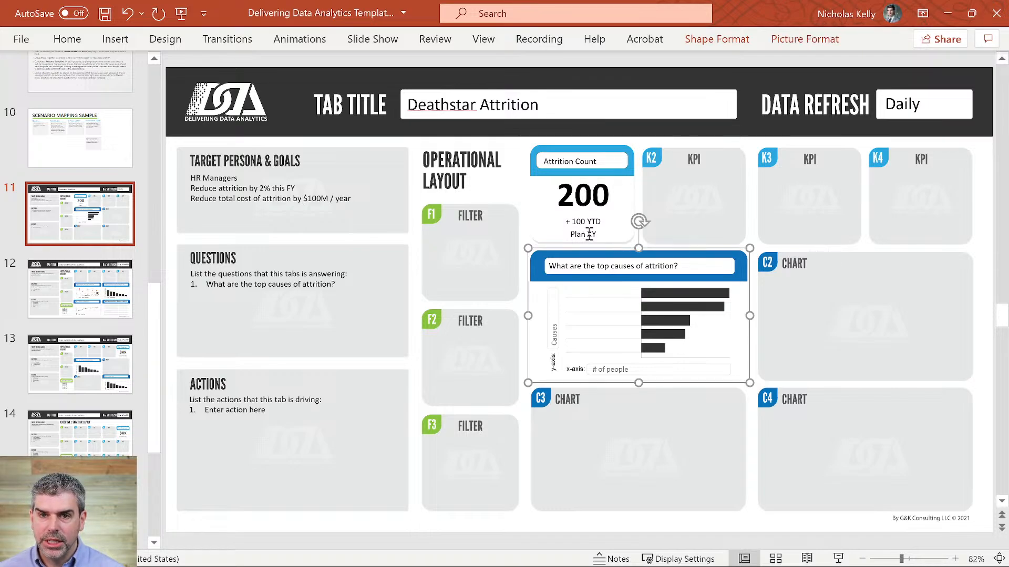
double_click(592, 235)
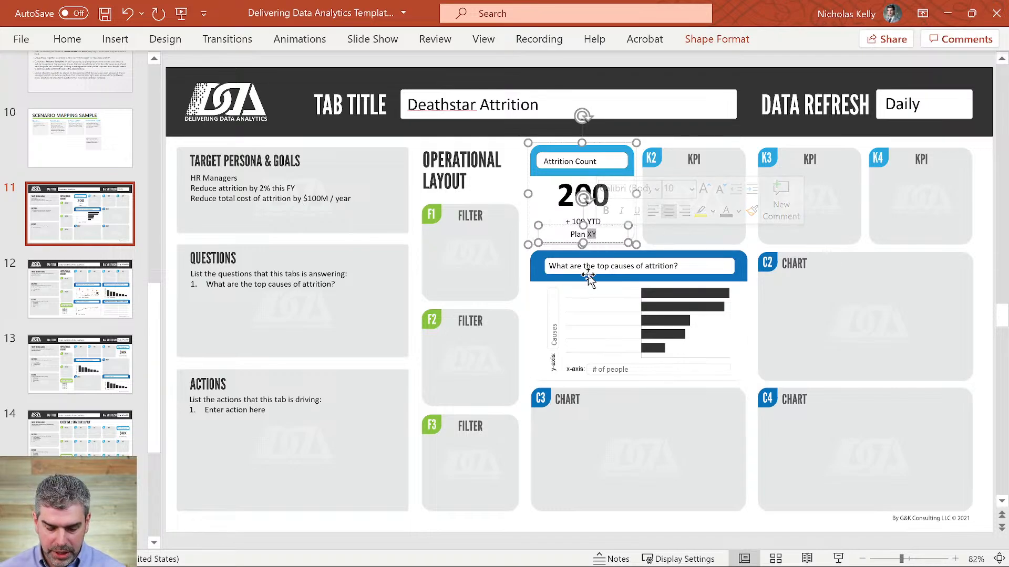
text(50)
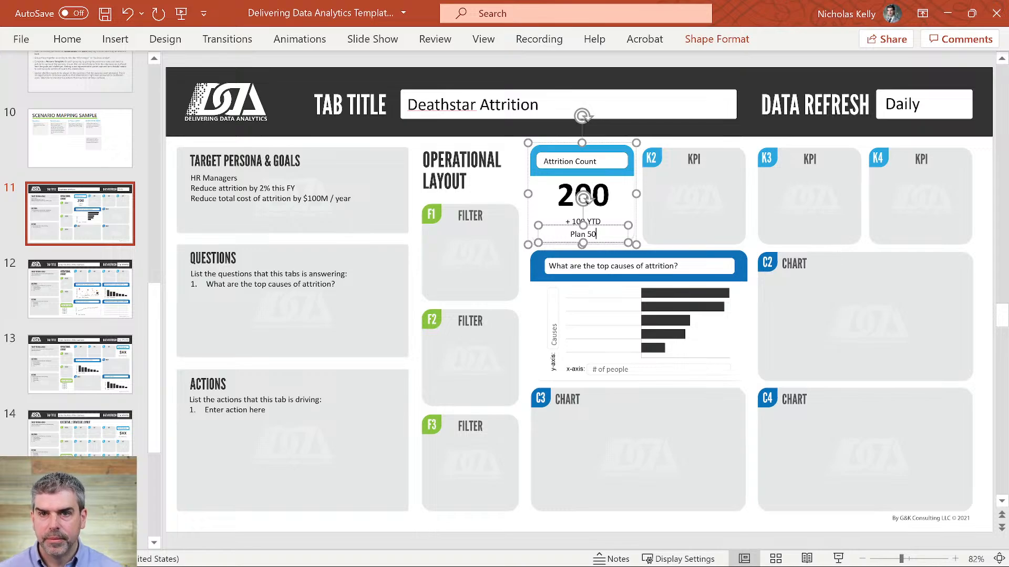
click(172, 109)
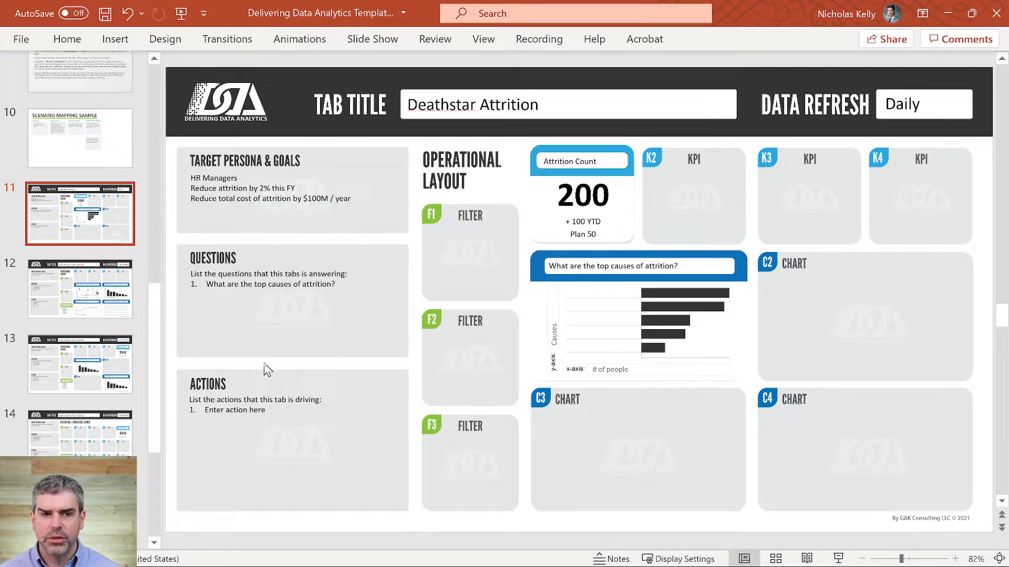
Duplicate the Attrition Count KPI card and place the copy over the K2 placeholder.
click(534, 230)
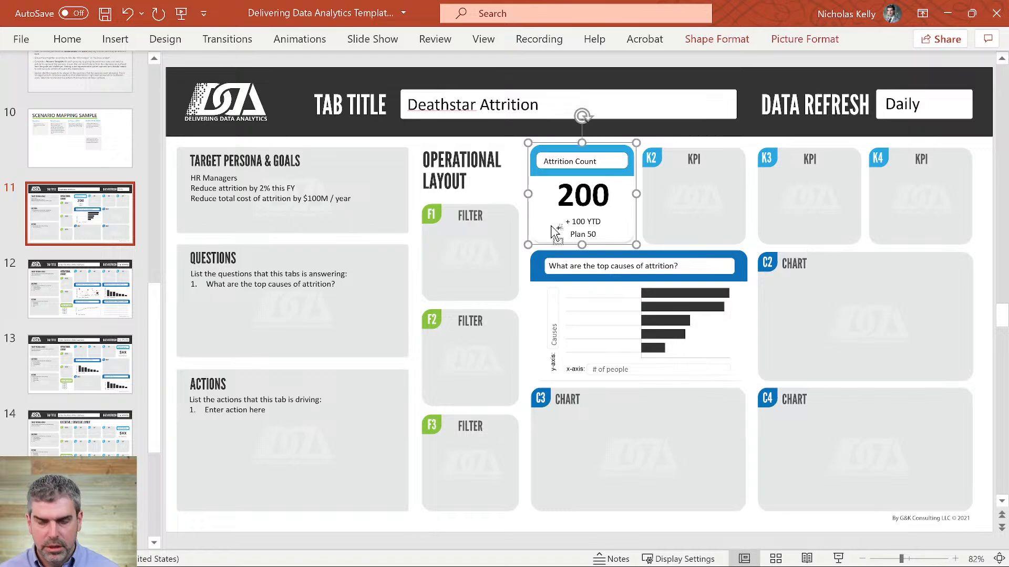
key(ctrl+v)
drag(631, 230, 731, 217)
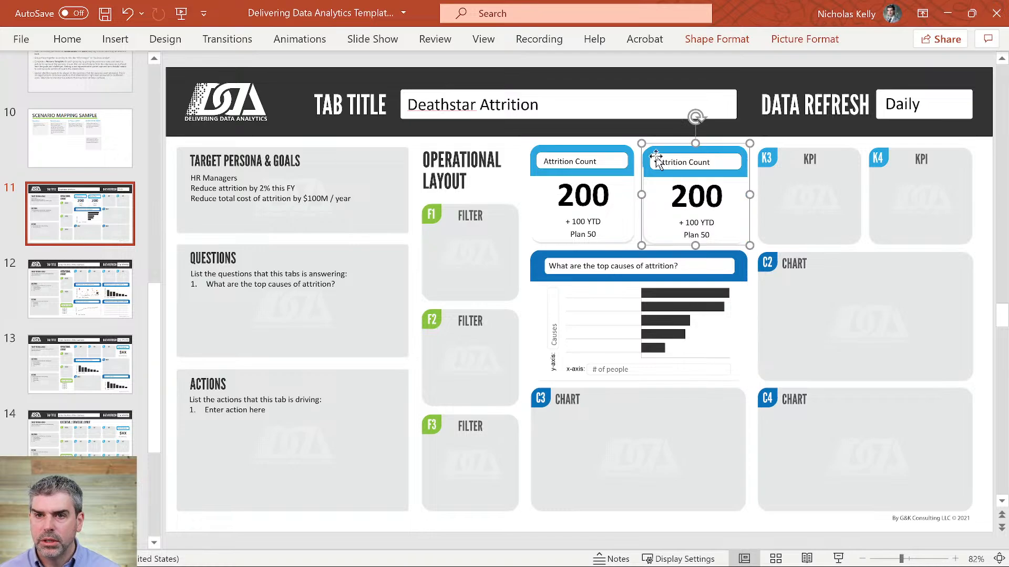
Title the K2 KPI card "Cost of Attrition".
click(671, 164)
triple_click(671, 164)
text(Cos)
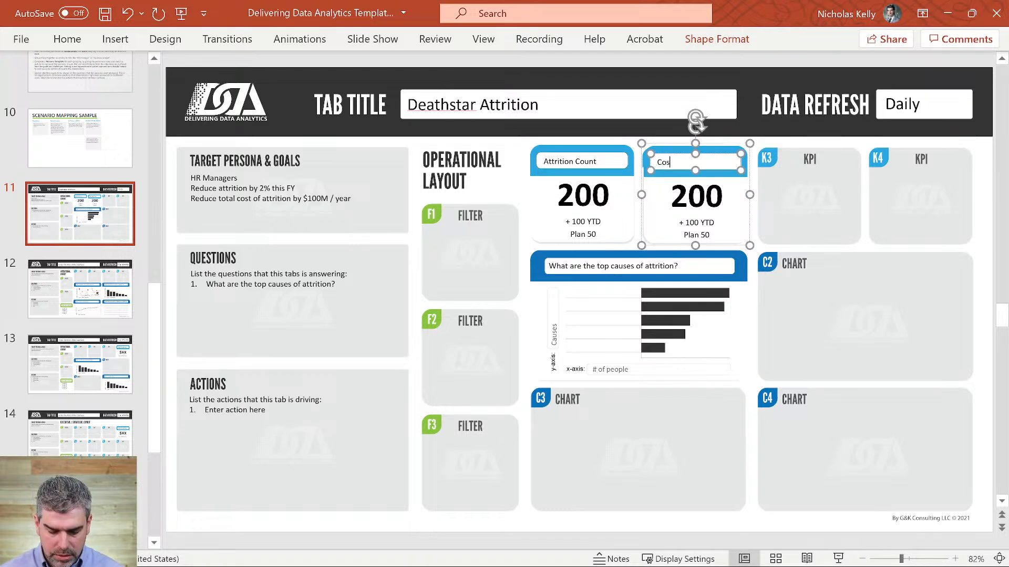
text(t of Att)
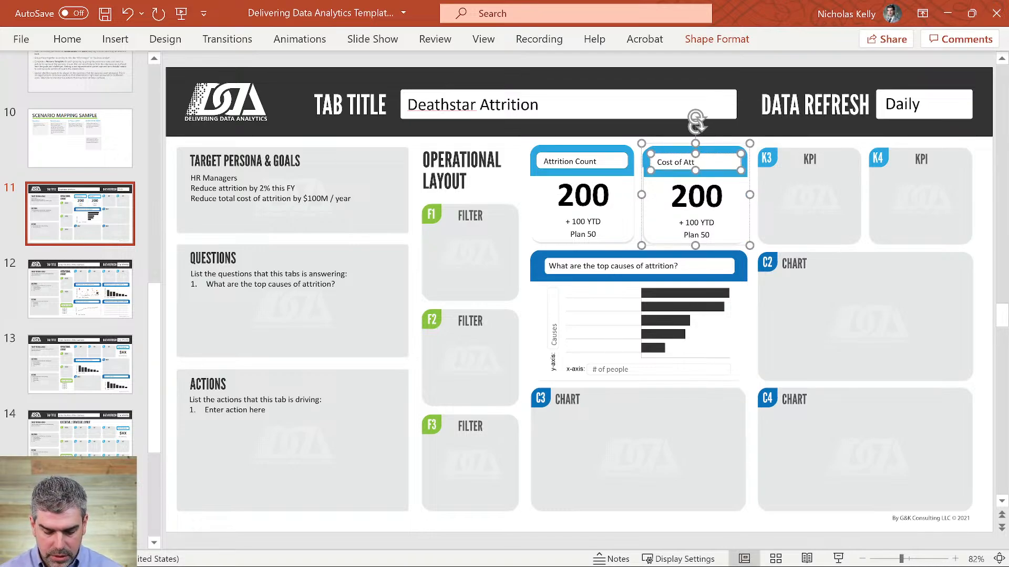
text(rition)
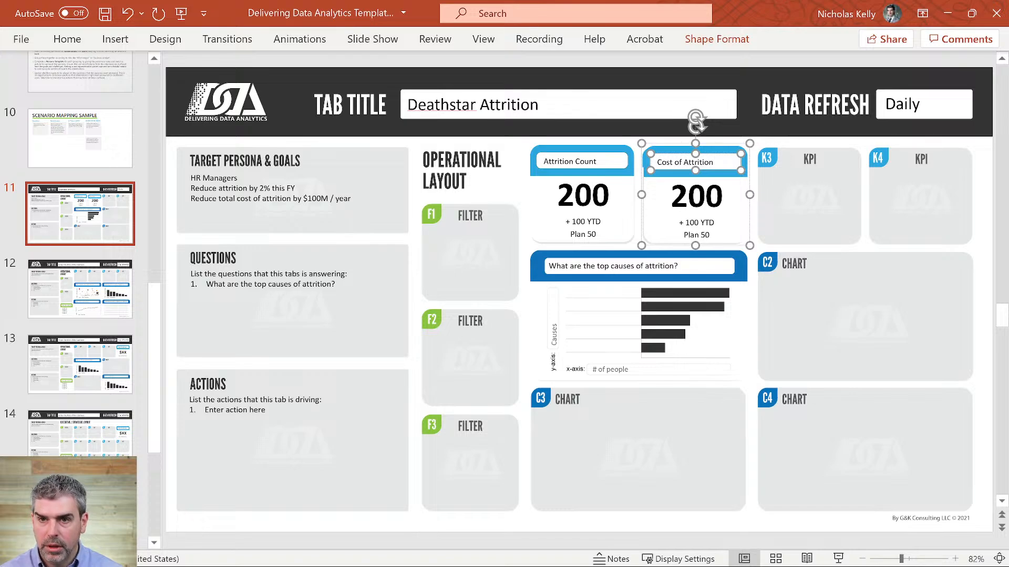
Set the Cost of Attrition card's main value to $20M and widen its text box to fit on one line.
double_click(686, 199)
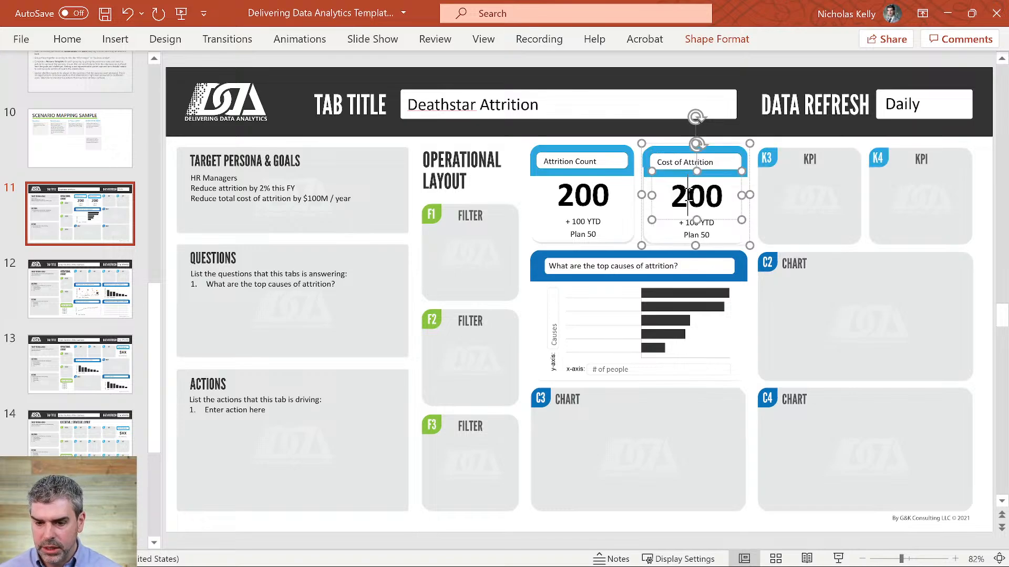
double_click(688, 200)
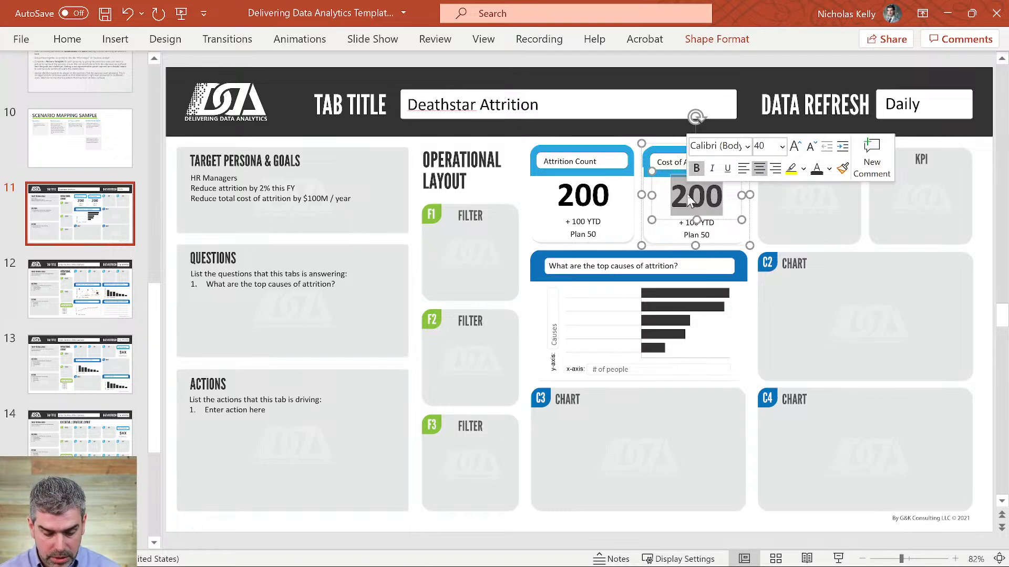
text($)
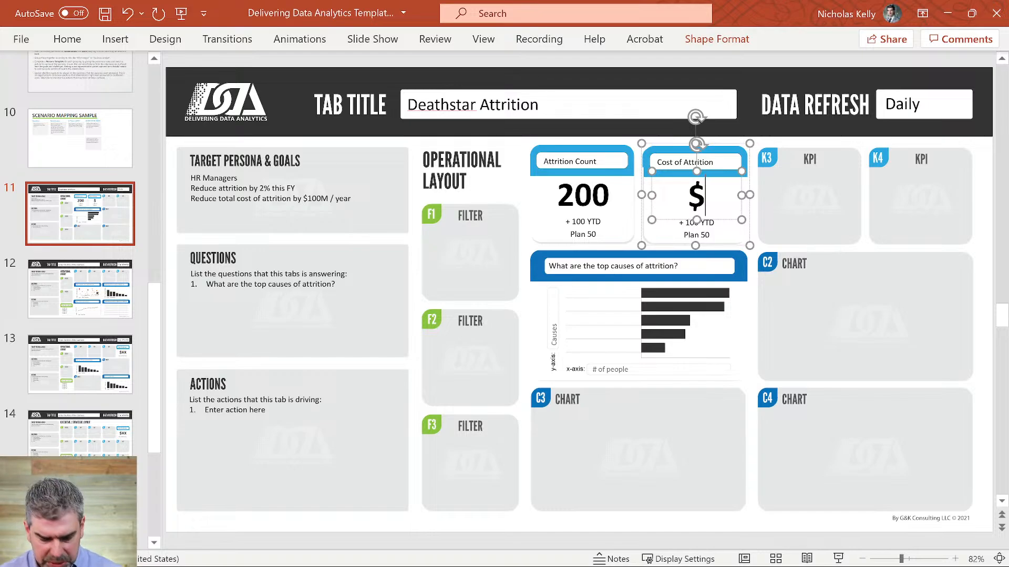
text(20M)
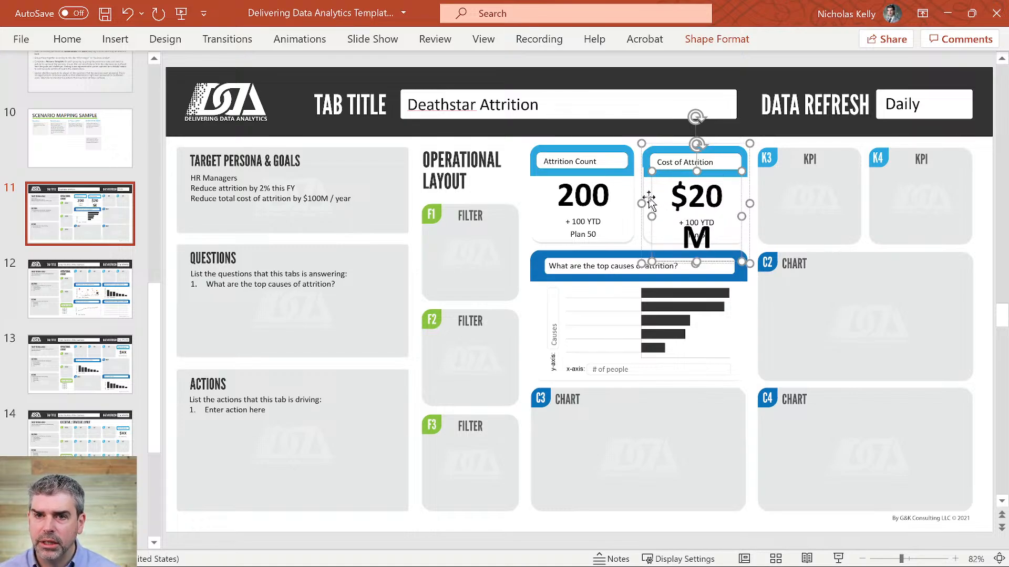
drag(655, 215, 644, 218)
drag(741, 194, 745, 195)
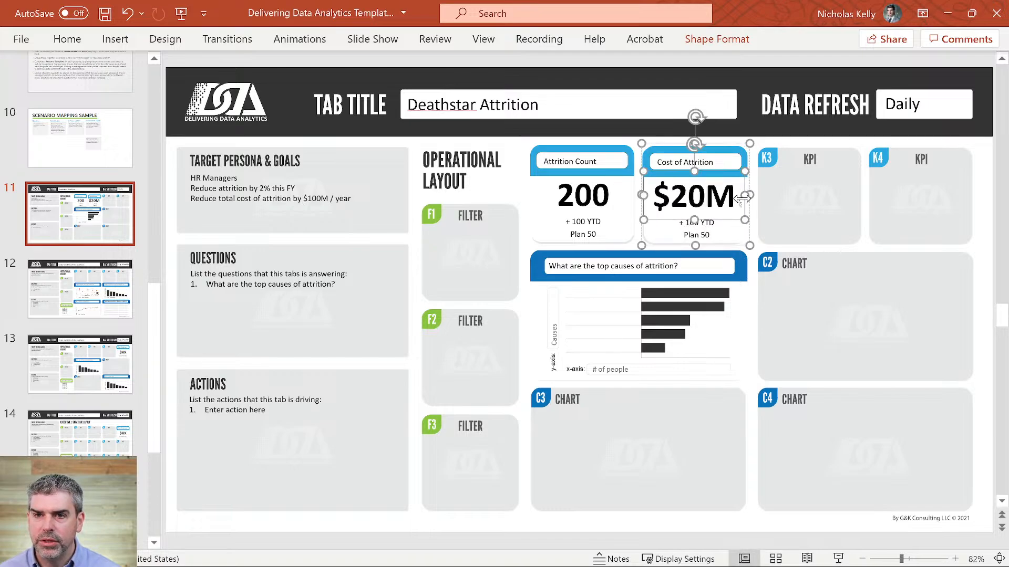
Set the YTD change on the Cost of Attrition card to + $50M.
click(709, 234)
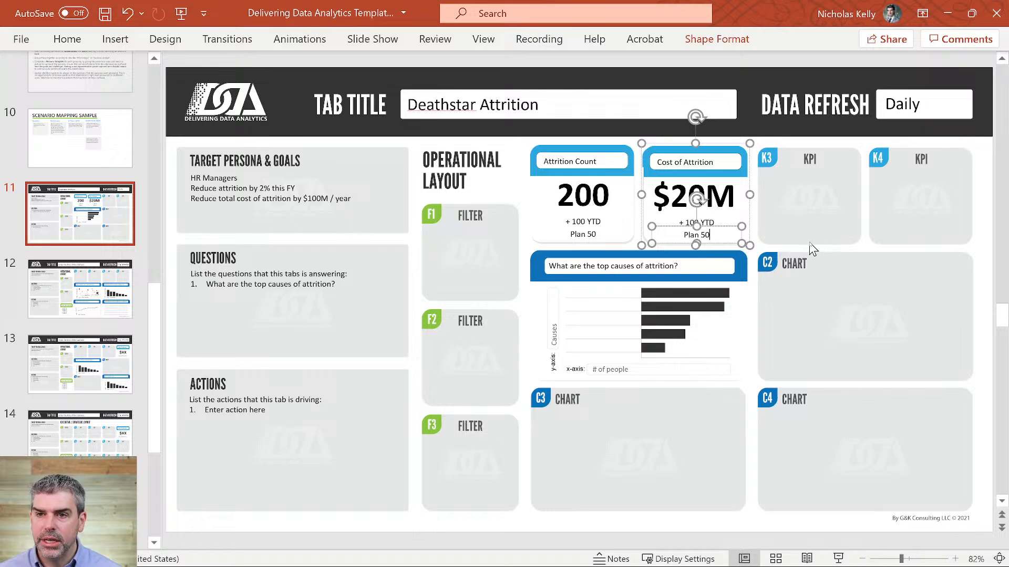
double_click(692, 223)
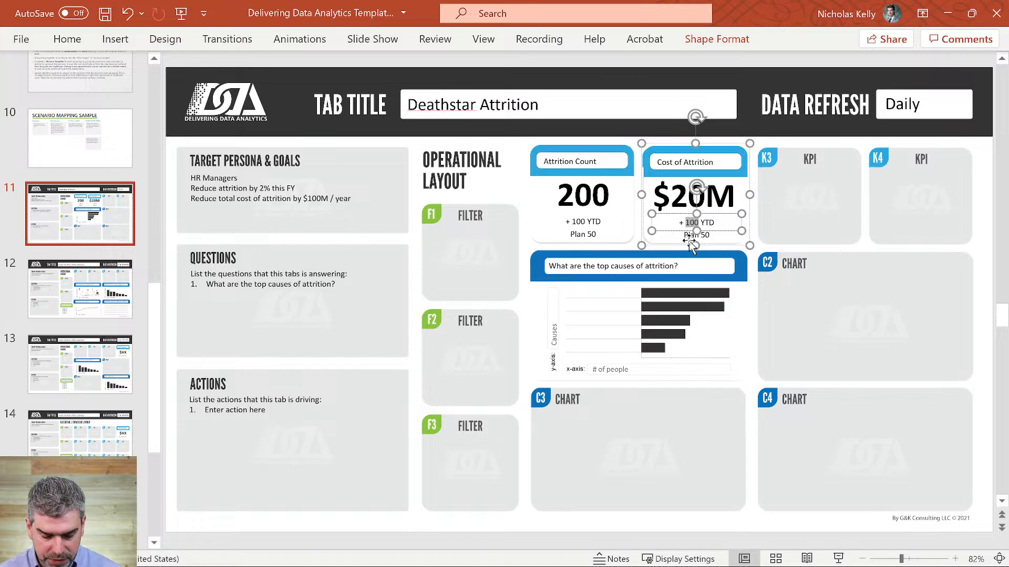
text($)
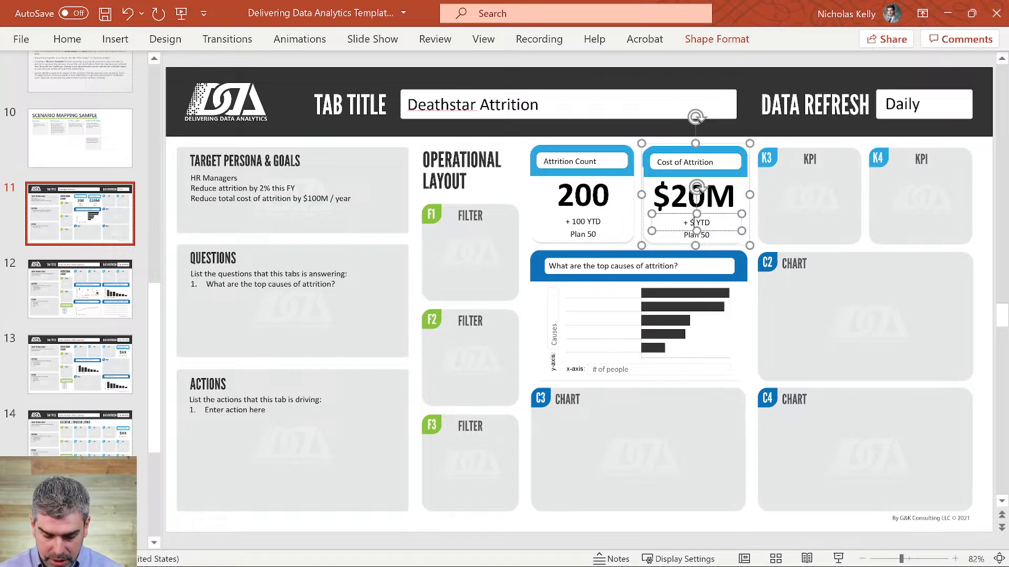
text(50)
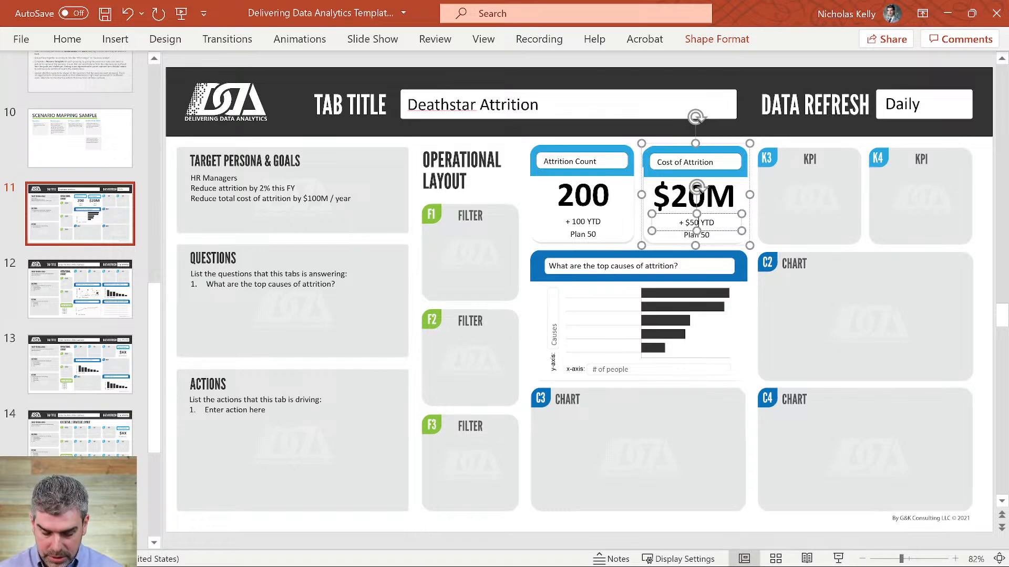
text(M)
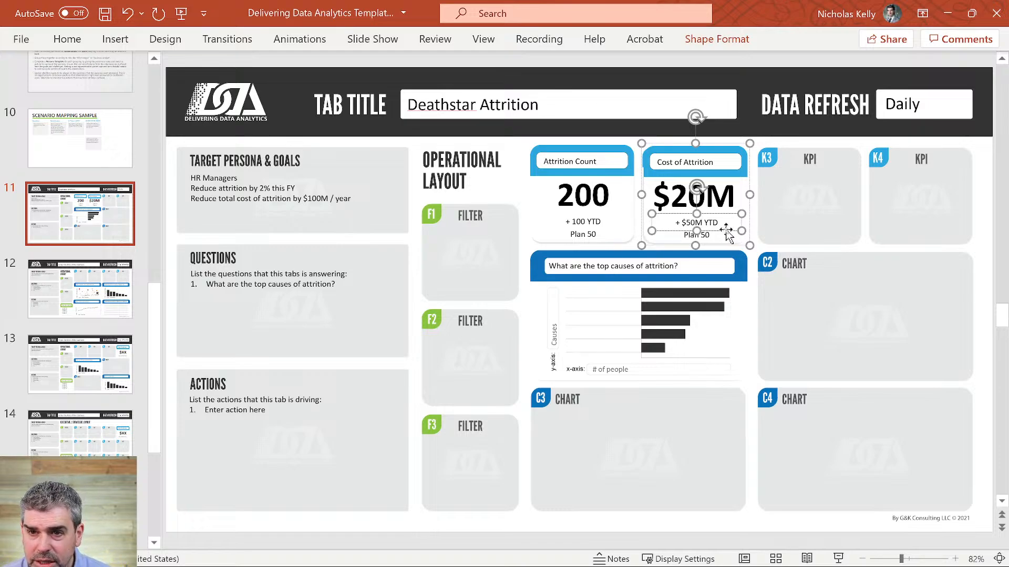
Set the plan value on the Cost of Attrition card to $1M.
click(704, 235)
double_click(706, 234)
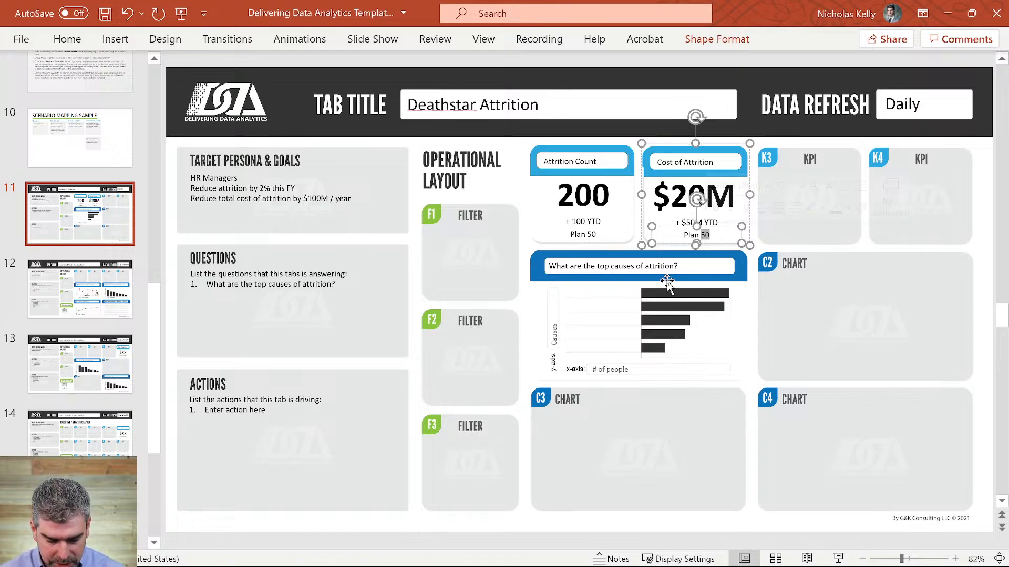
text($)
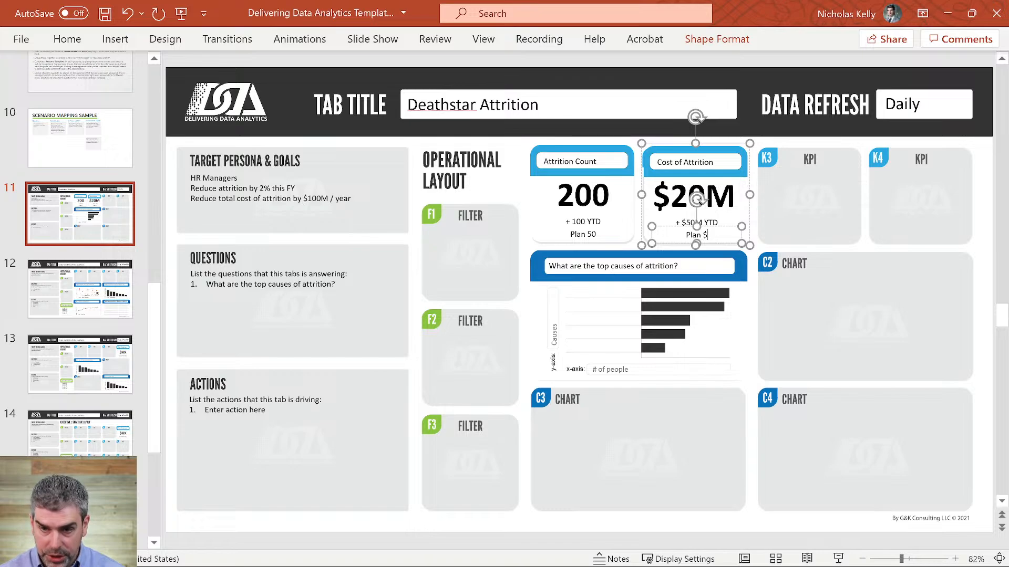
text(1M)
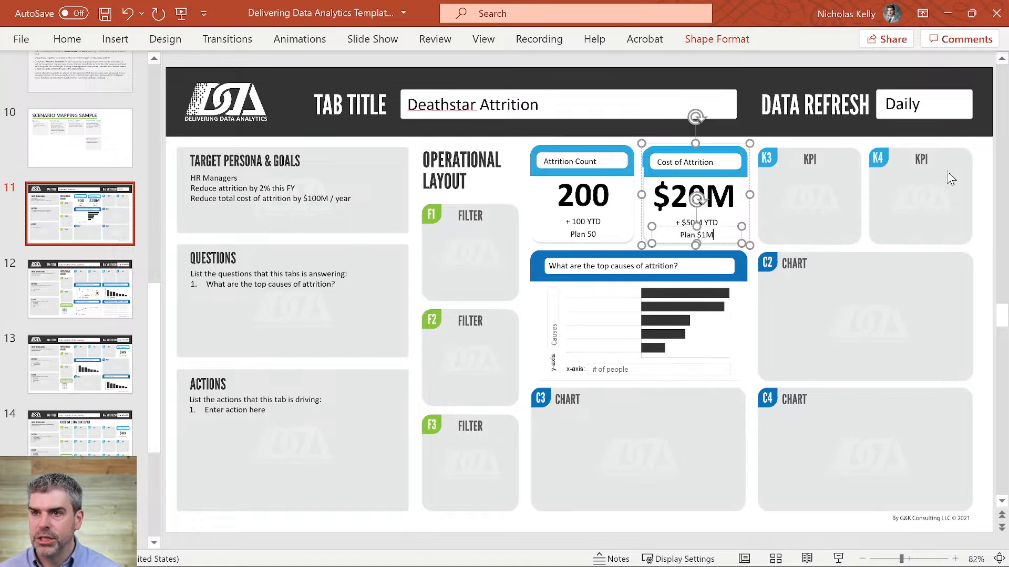
click(969, 135)
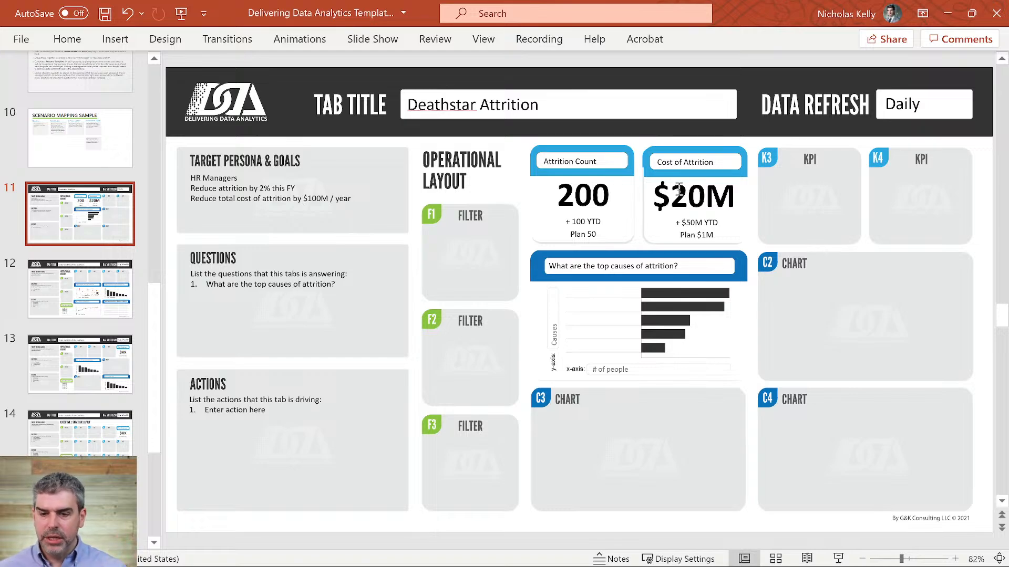
Replace the placeholder in the Actions list with "Darth Vader attend HR training if Darth Vader-related attrition > 7%".
triple_click(280, 413)
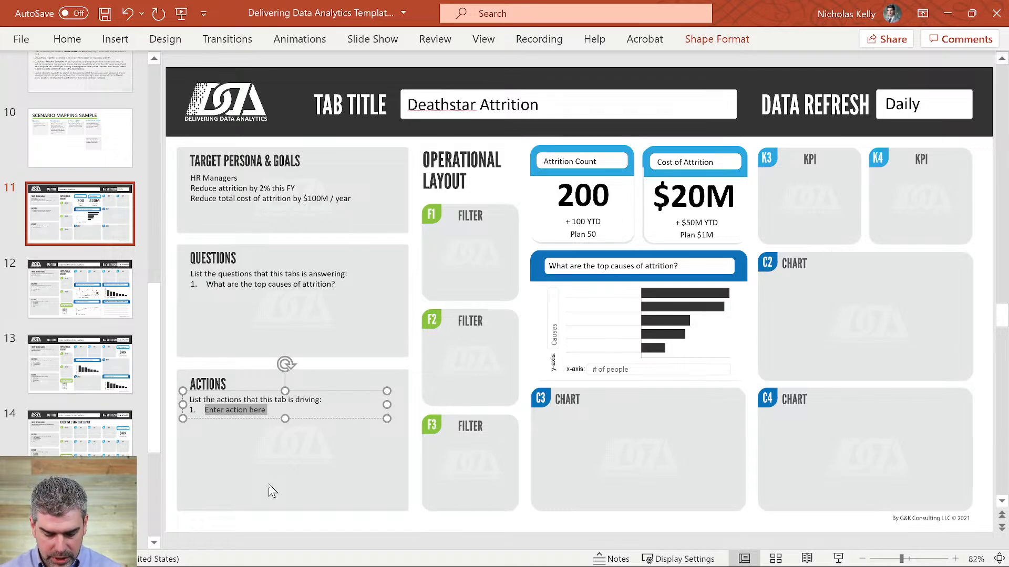
text(Dat)
text(t)
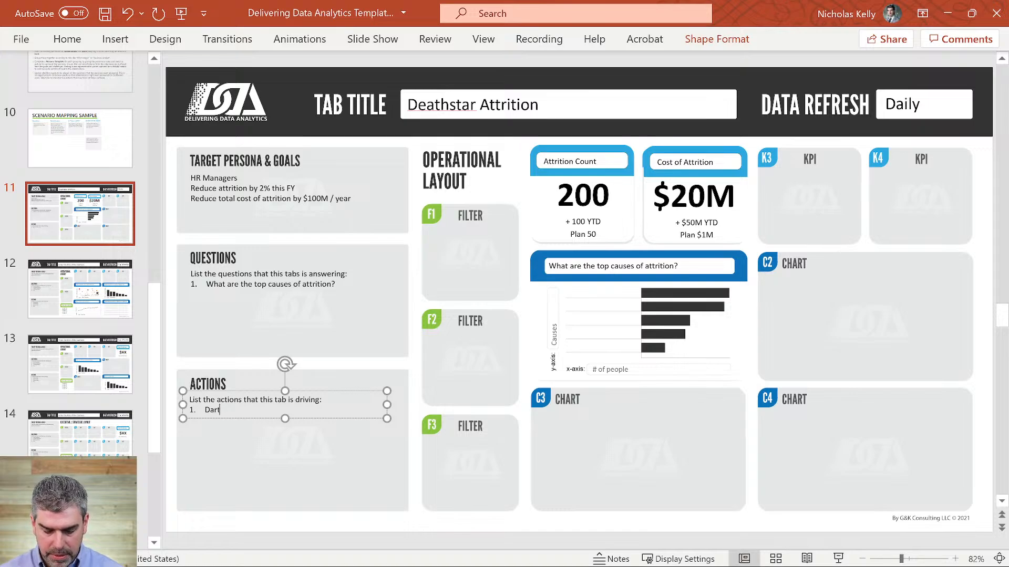
text(h Vader)
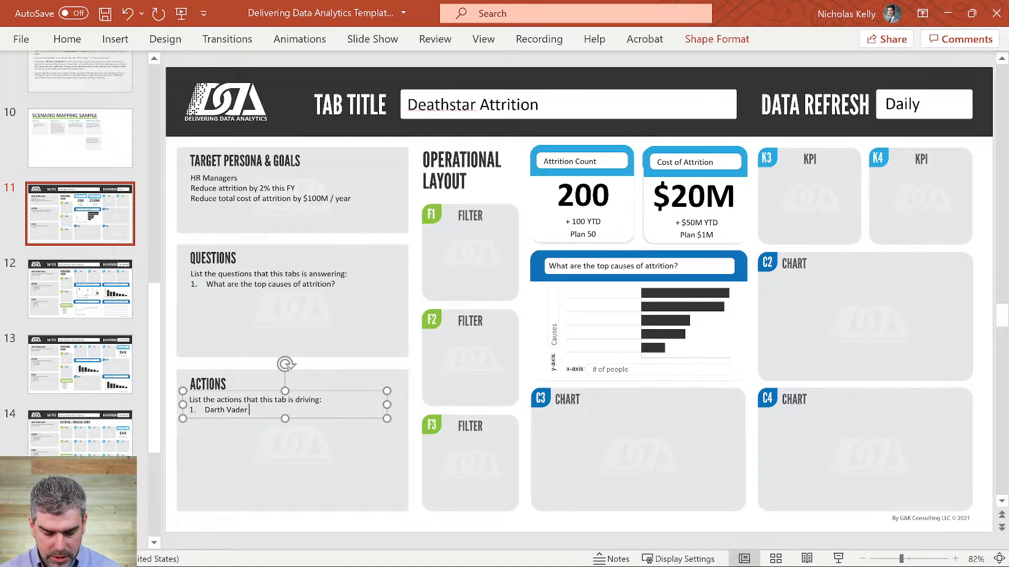
text( attend)
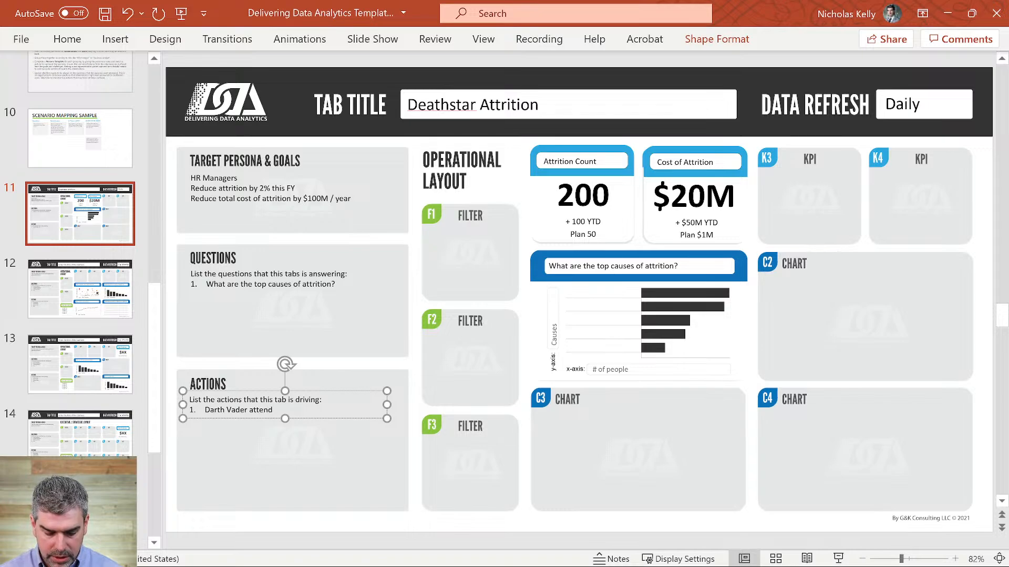
text( HR training)
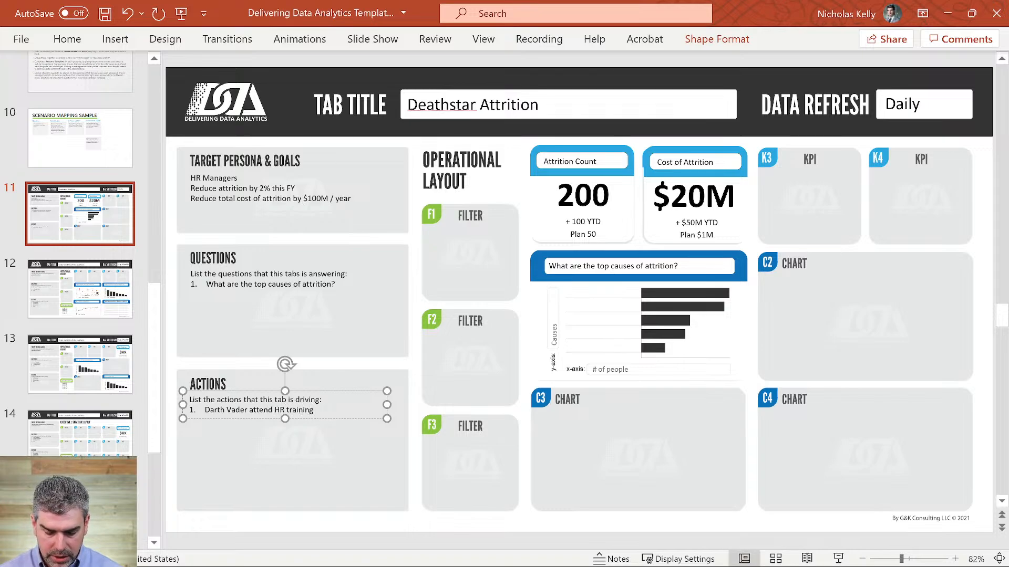
text( if)
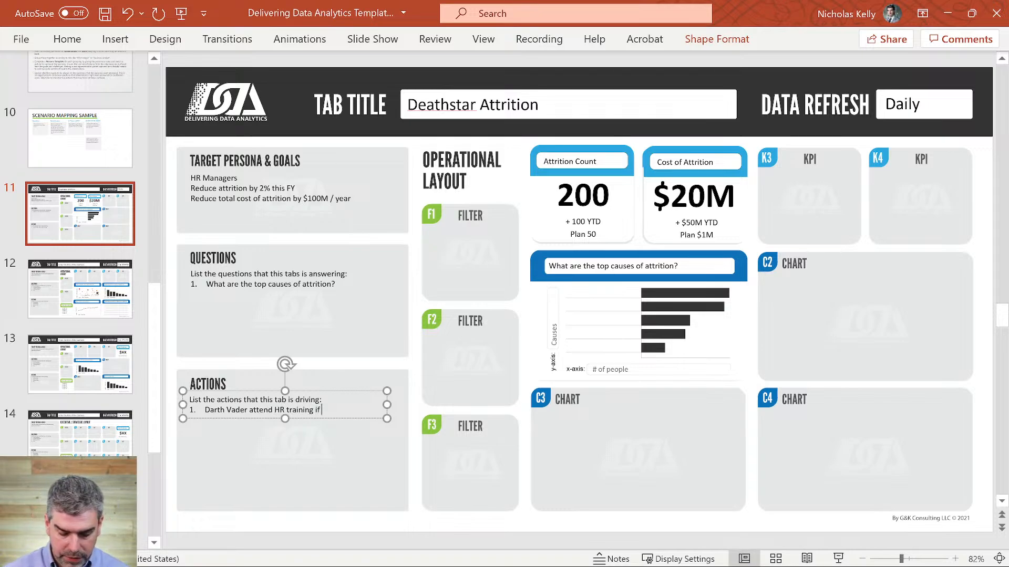
text( Darth)
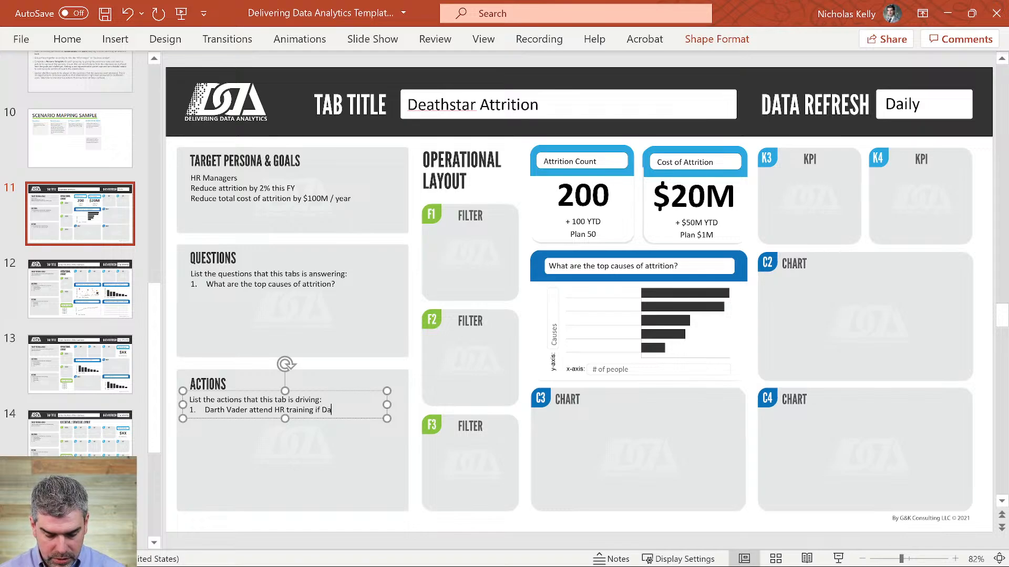
text(Vader)
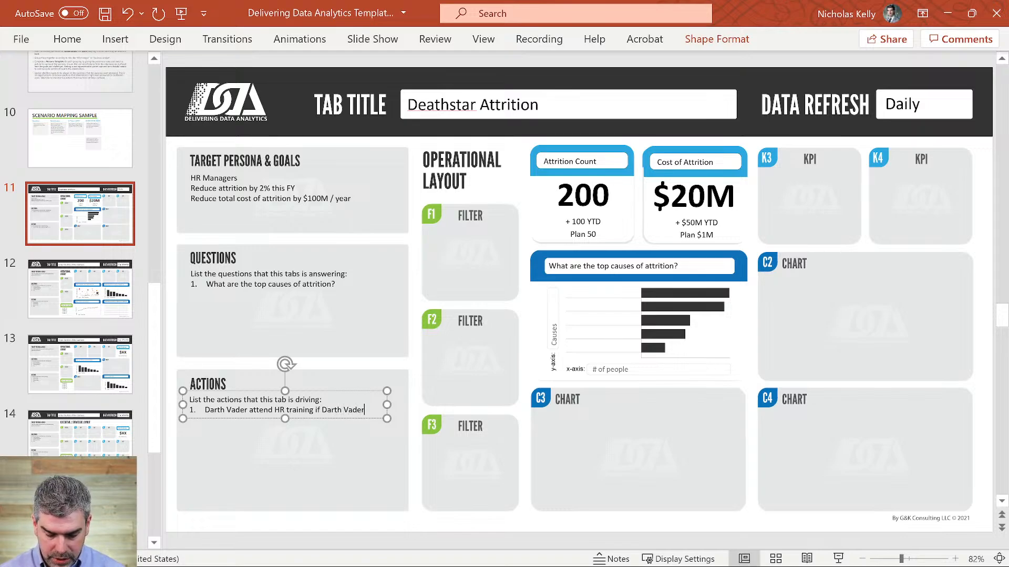
text(-related a)
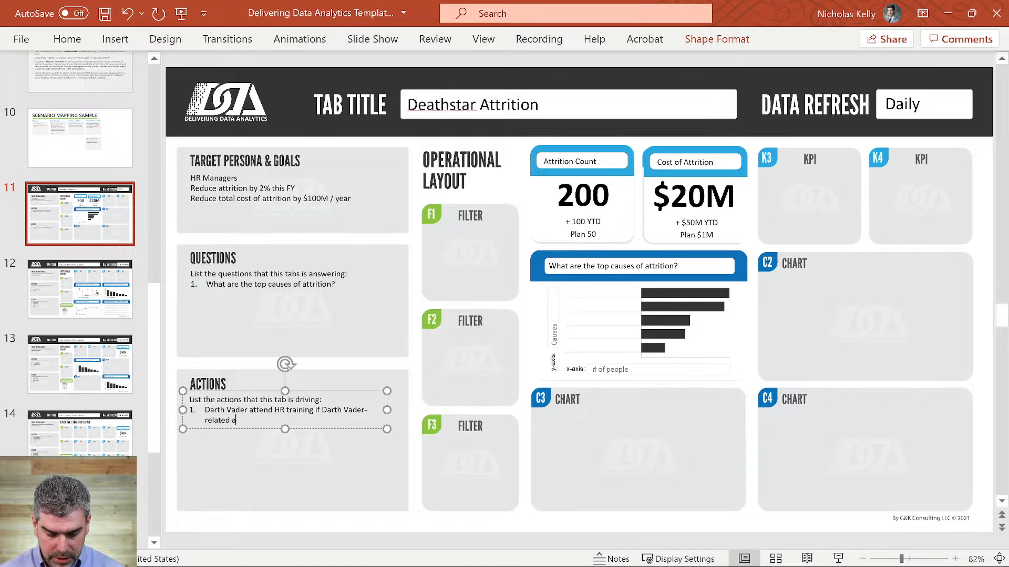
text(ttri)
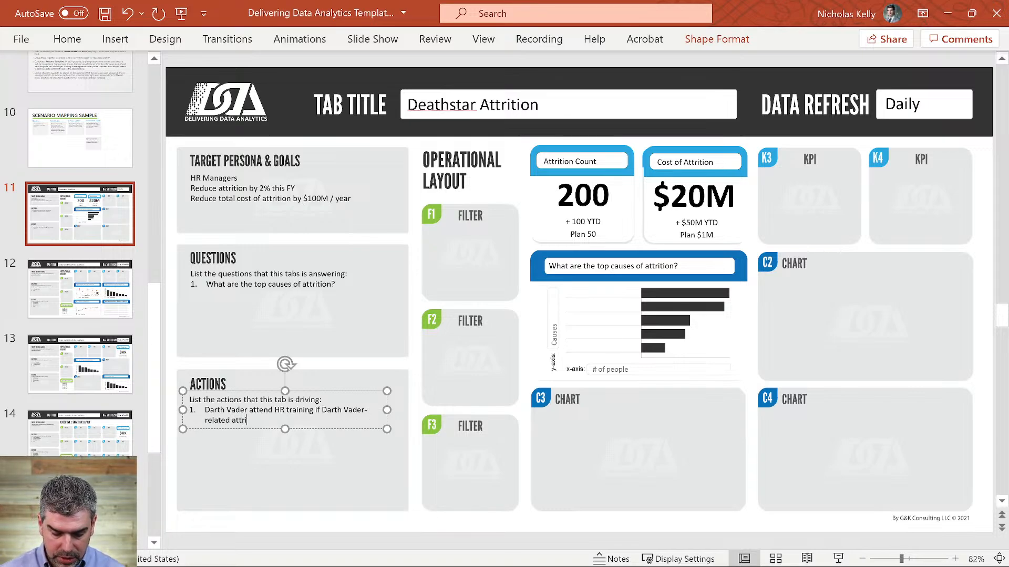
text(tion)
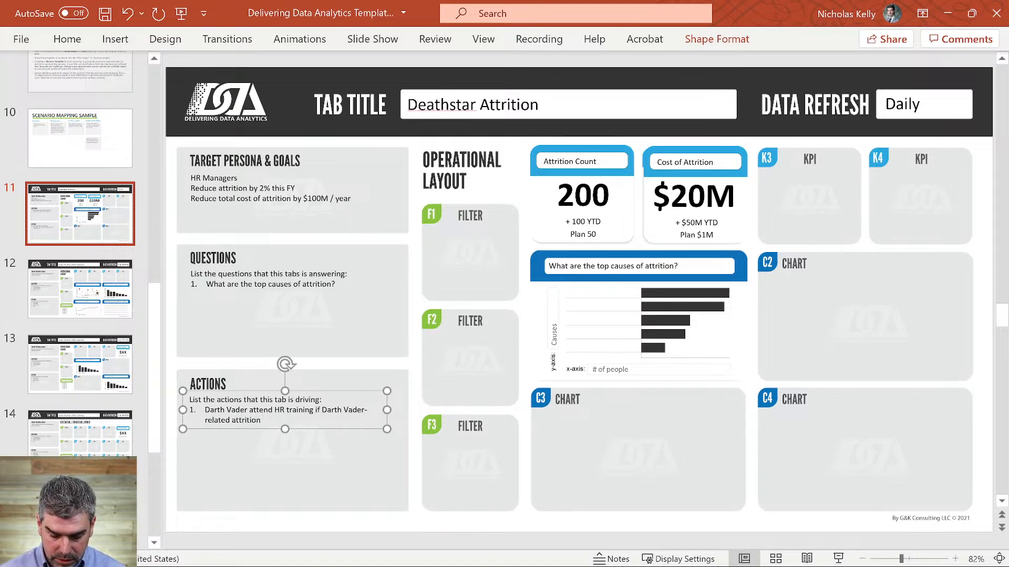
text( > 7)
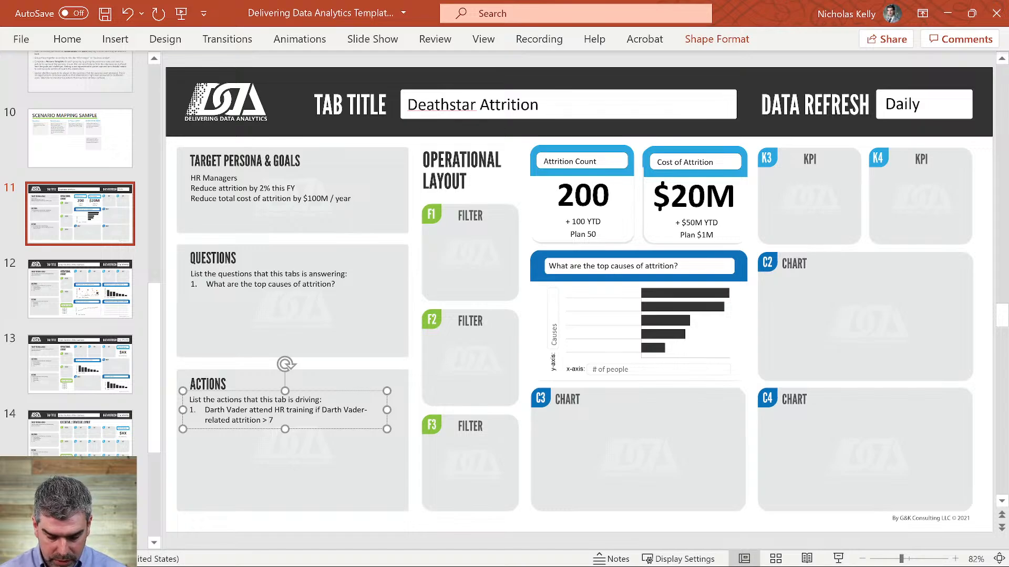
text(%)
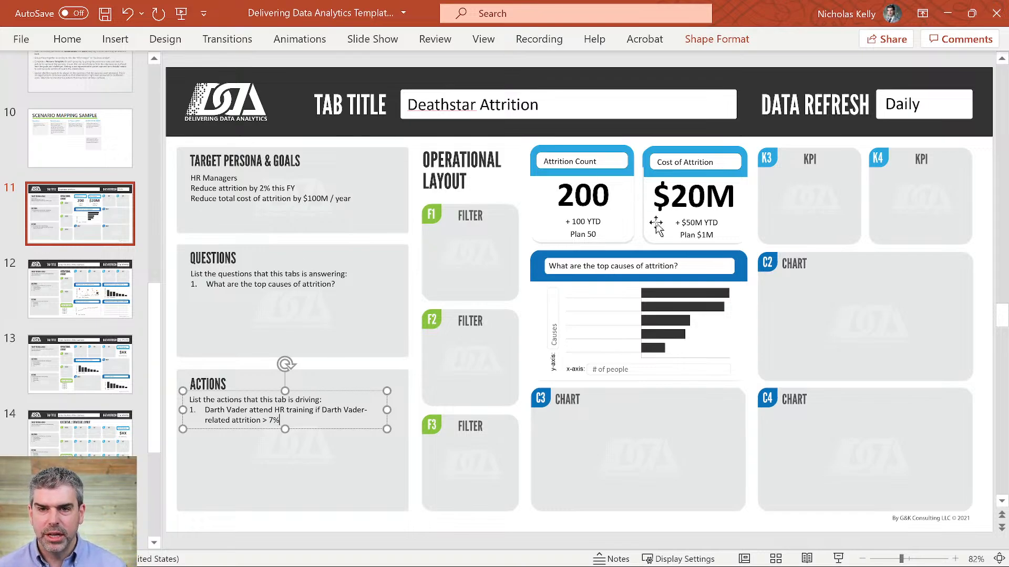
click(660, 307)
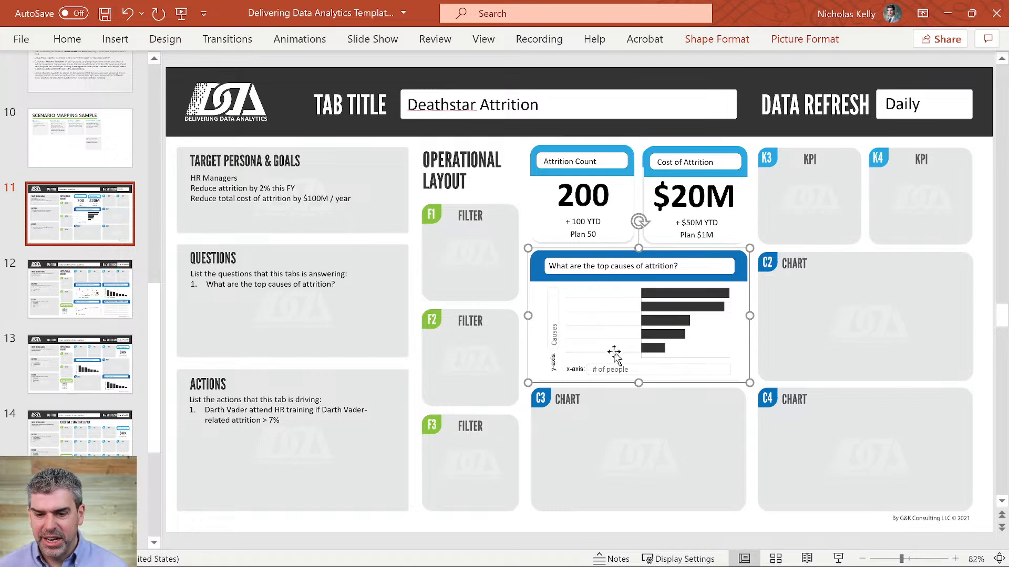
click(598, 179)
click(621, 154)
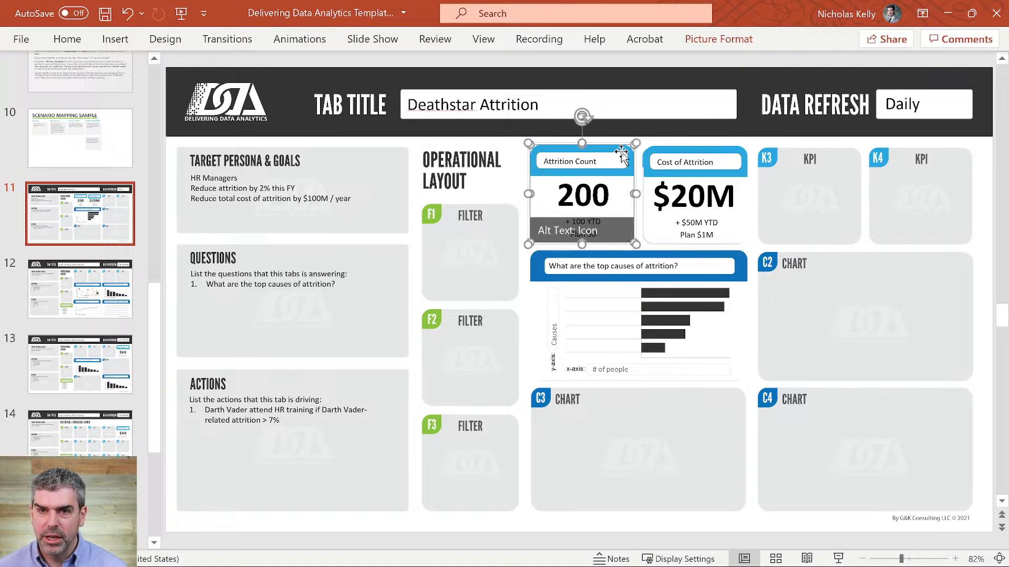
key(ctrl+c)
key(ctrl+v)
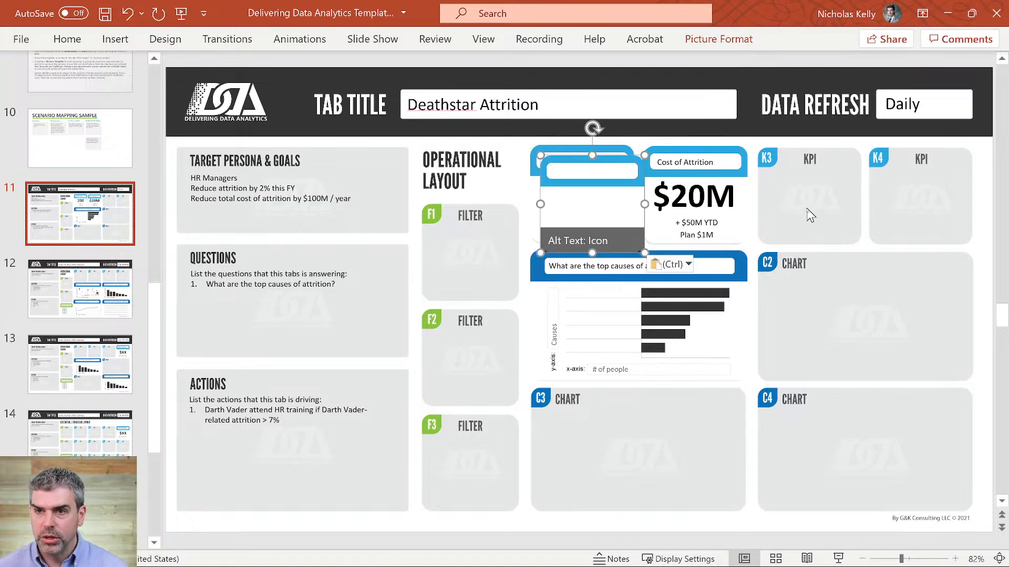
key(ctrl+z)
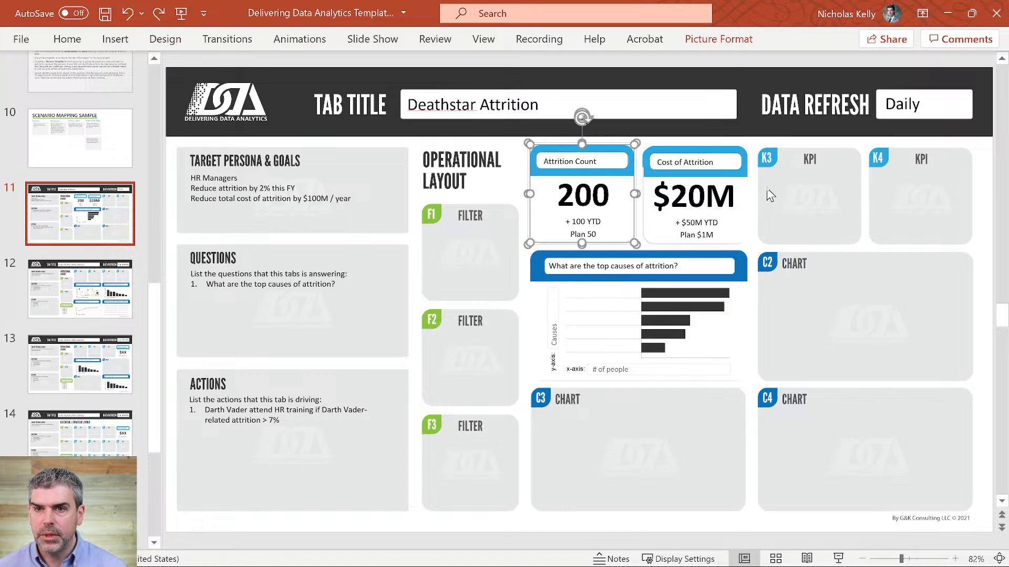
Duplicate the whole Cost of Attrition KPI card and place the copy over the K3 KPI placeholder.
click(748, 150)
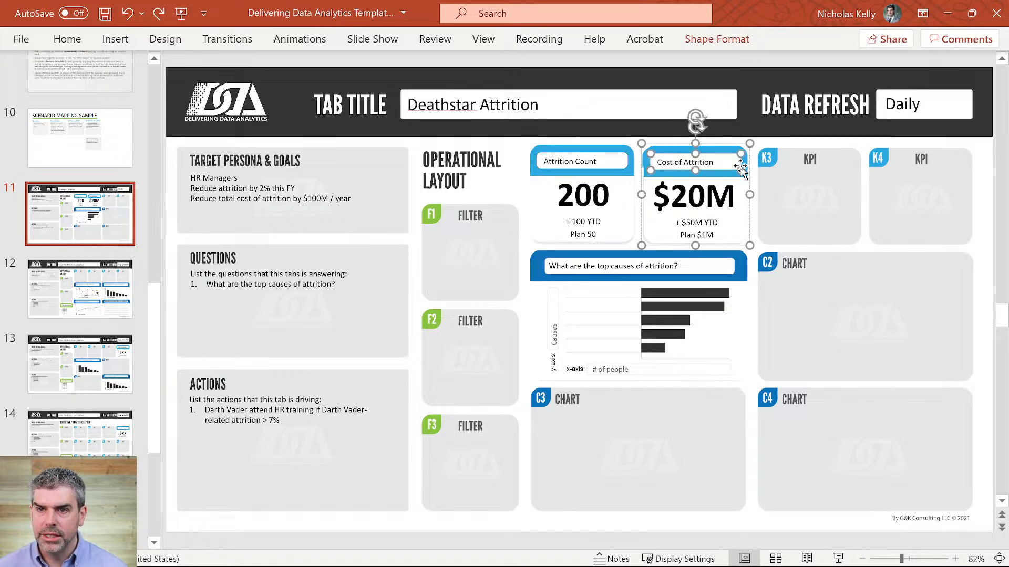
click(726, 199)
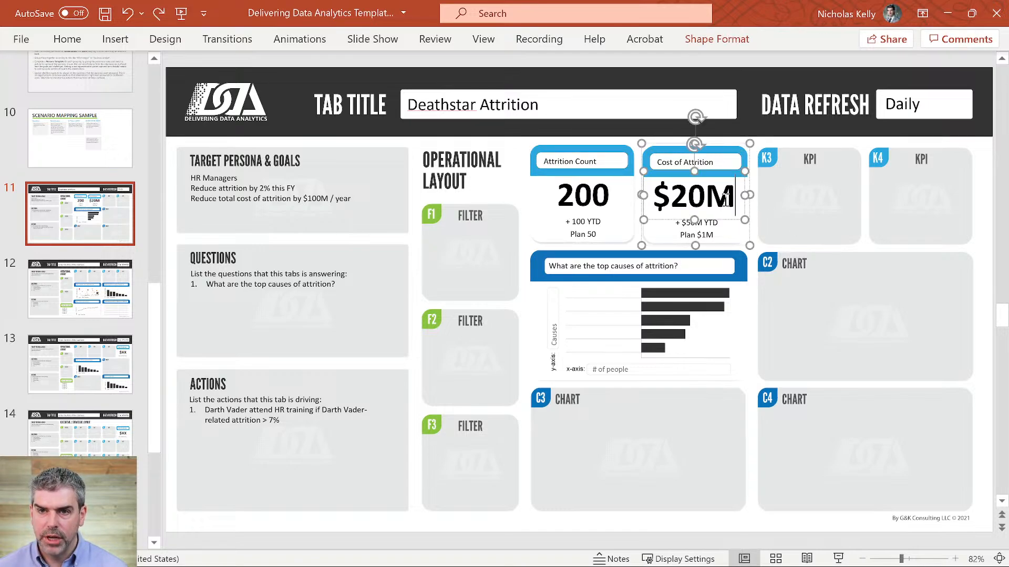
click(727, 224)
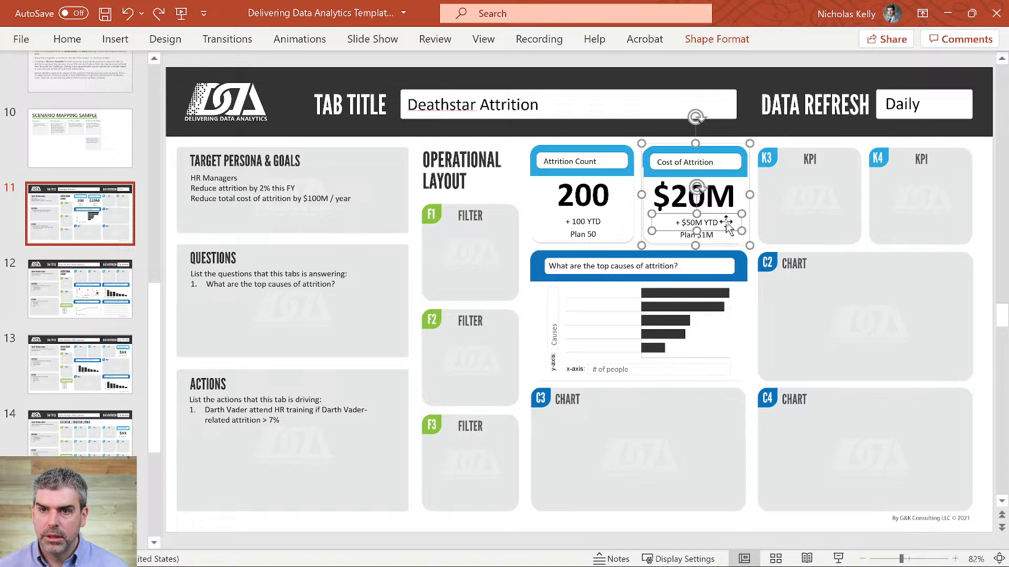
click(728, 229)
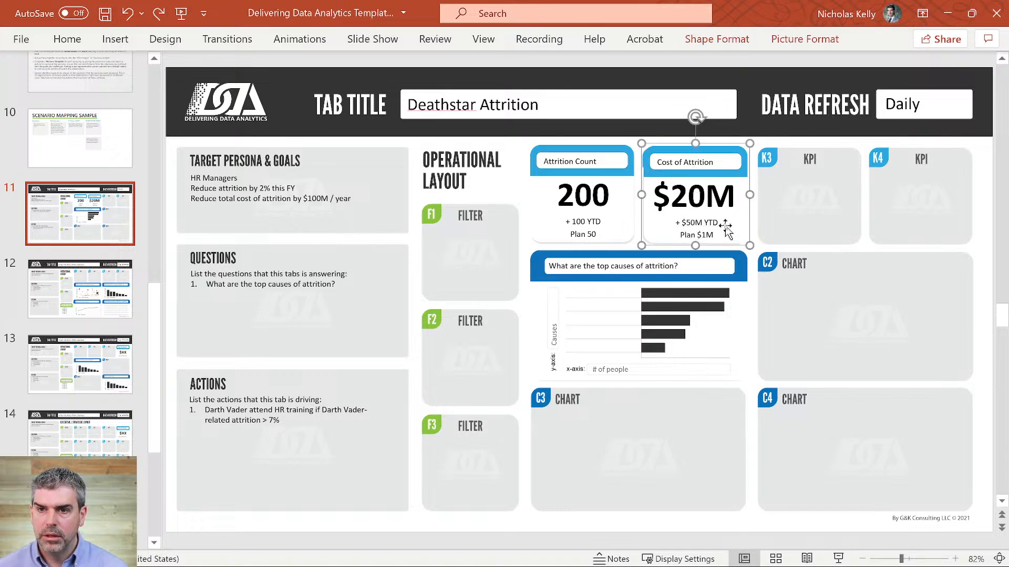
key(ctrl+c)
key(ctrl+v)
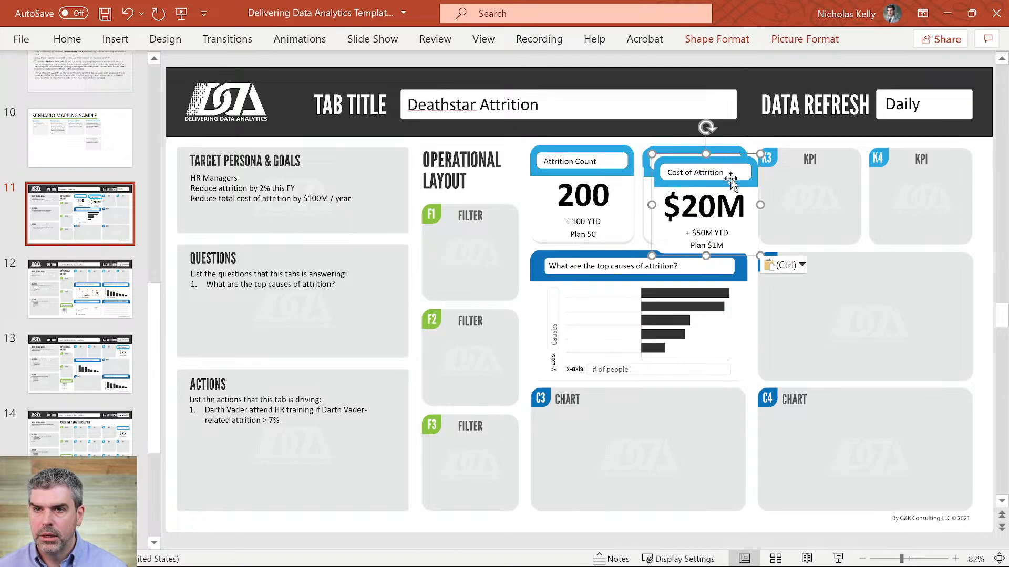
drag(730, 178, 771, 163)
Title the K3 KPI card "Darth Vader Attrition" and set its main value to 6%.
text(Dar)
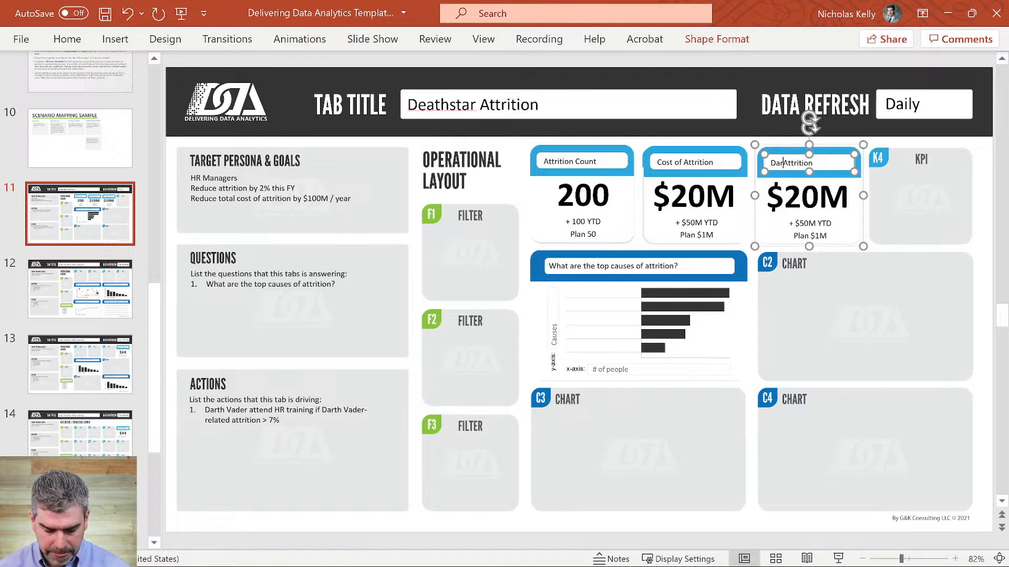
text(th Vader)
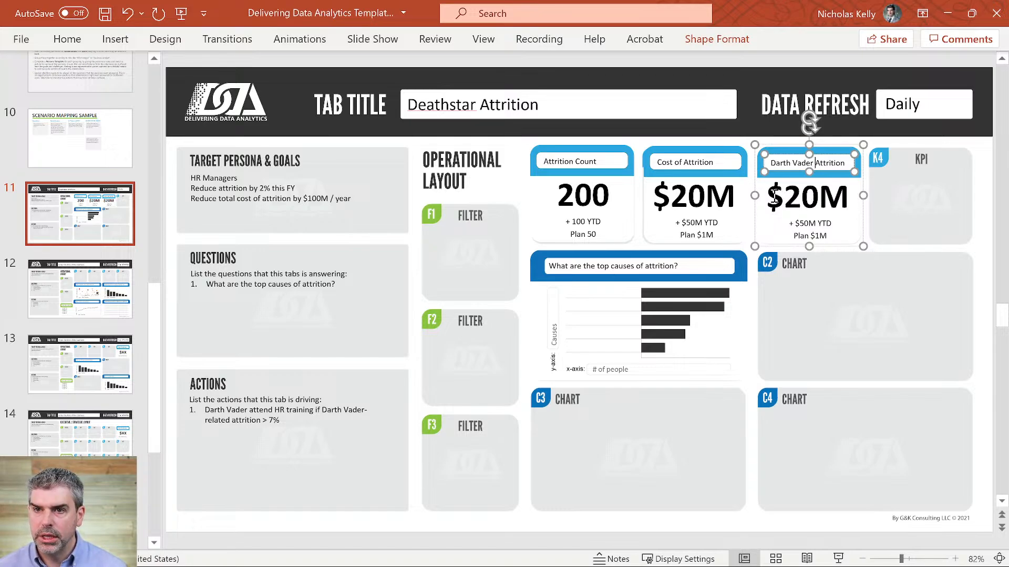
drag(767, 196, 837, 198)
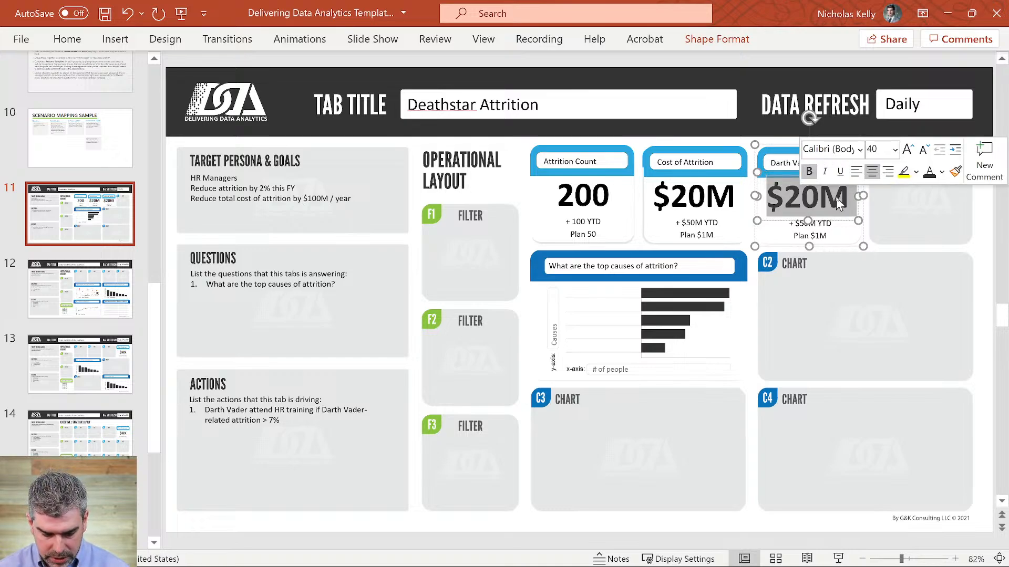
text(6%)
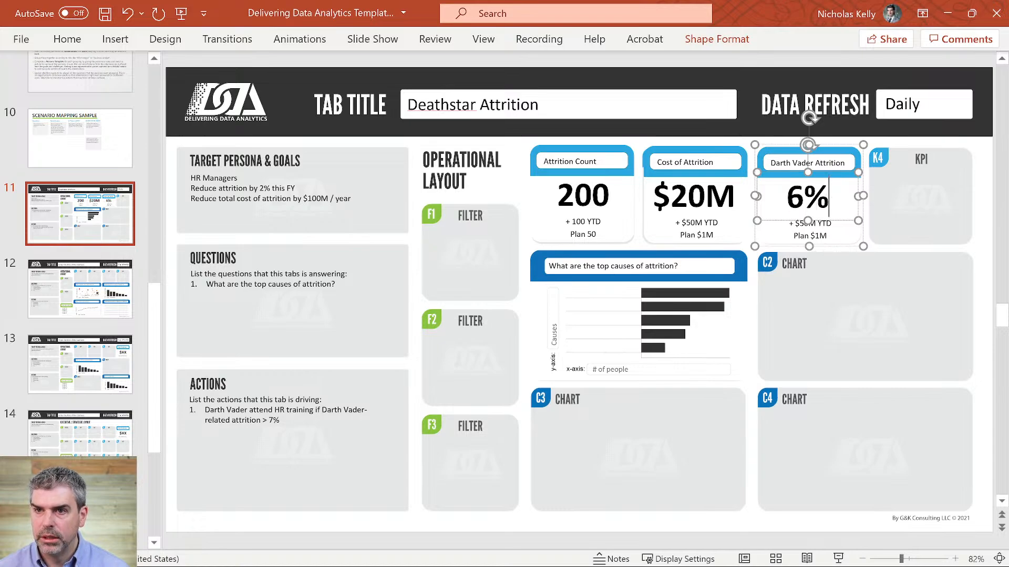
click(982, 171)
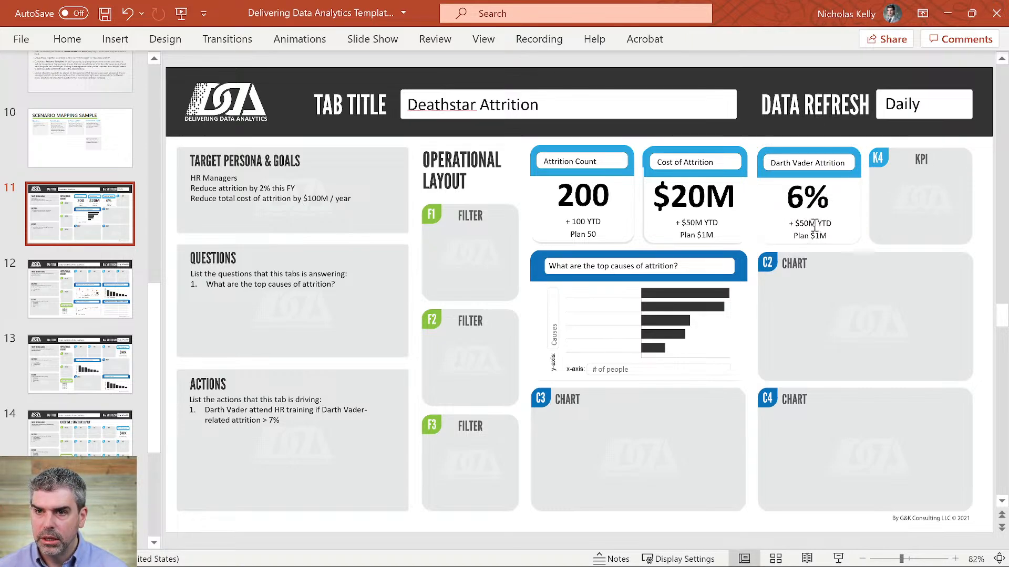
Set the change line on the Darth Vader Attrition card to + 2% WTD.
drag(815, 225, 796, 227)
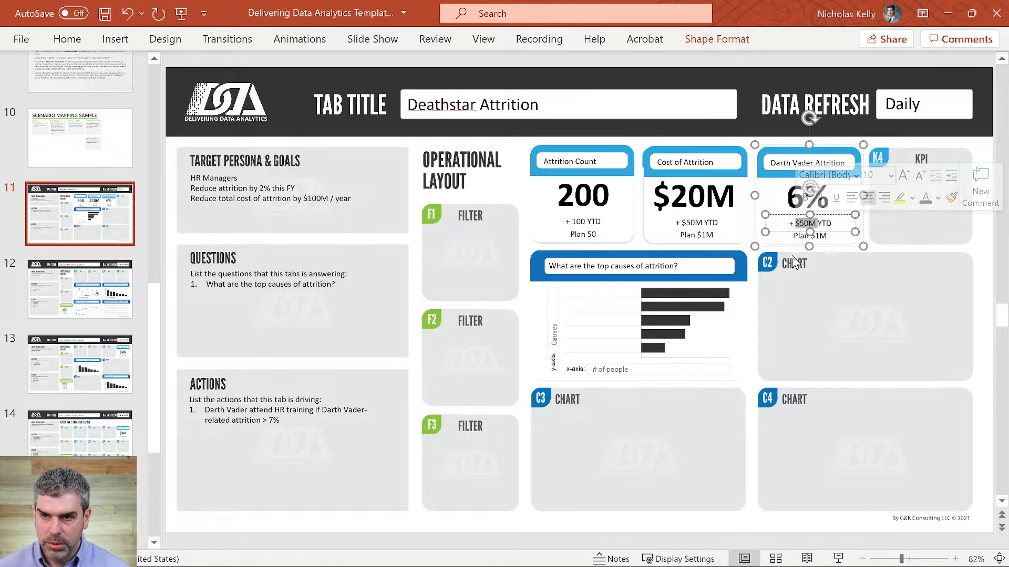
text(2%)
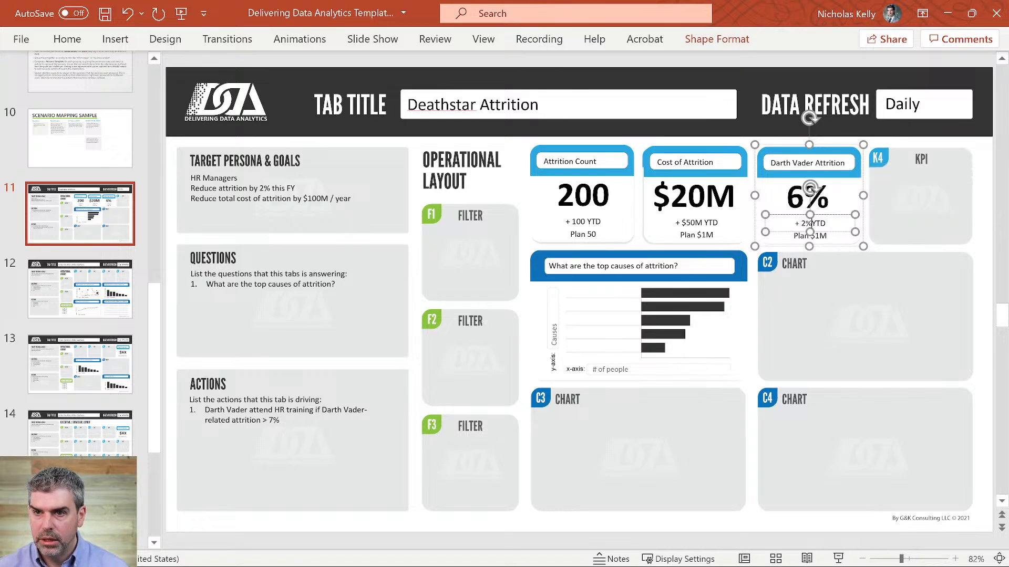
key(Delete)
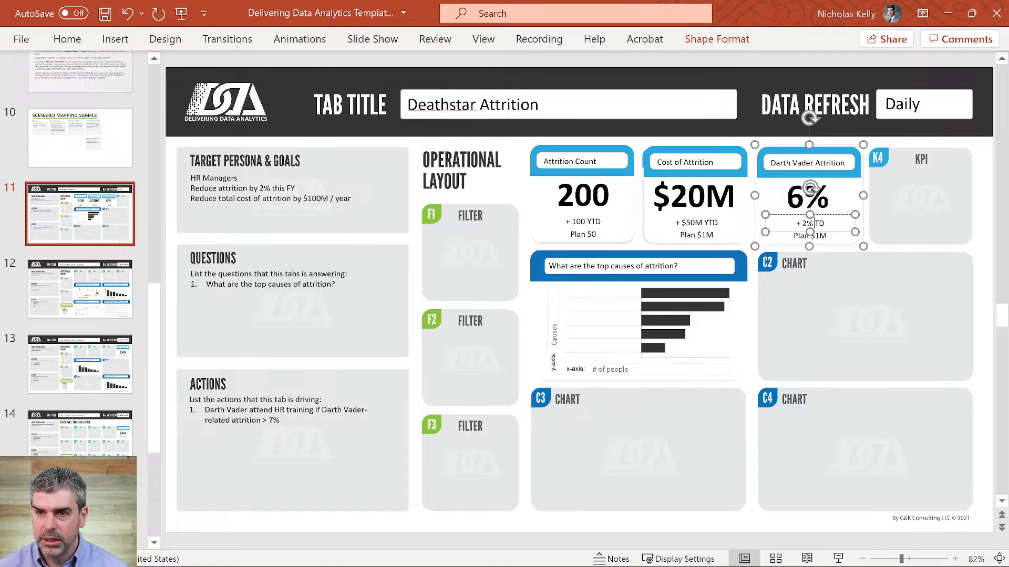
text(M)
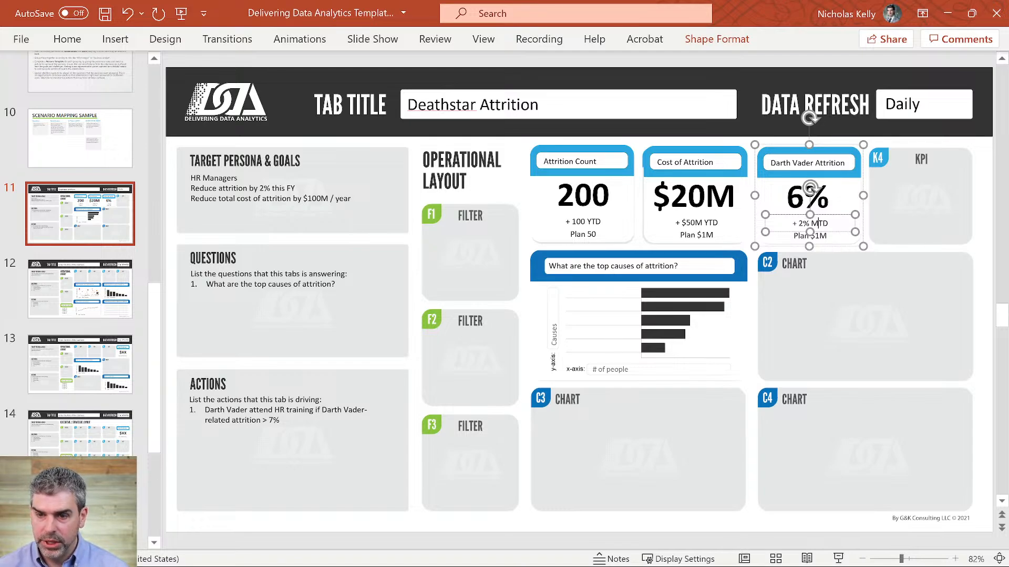
key(BackSpace)
text(W)
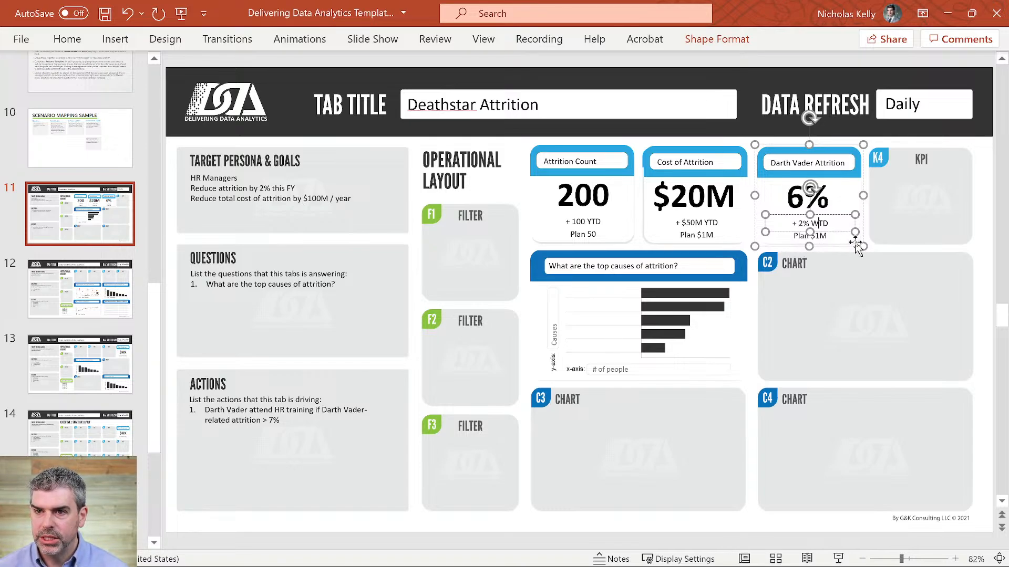
click(886, 236)
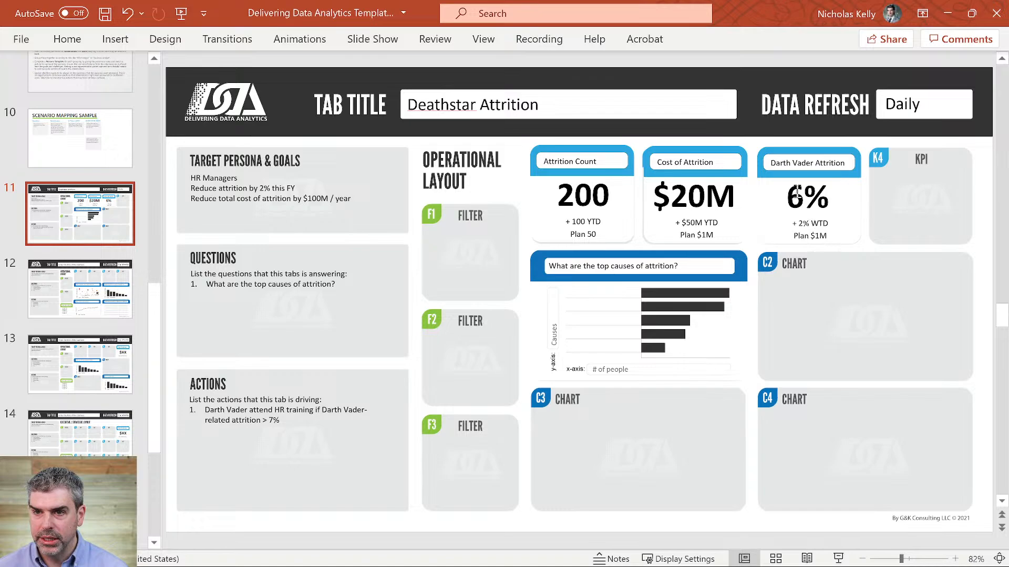
Set the plan value on the Darth Vader Attrition card to 3%.
click(811, 234)
drag(812, 236, 826, 236)
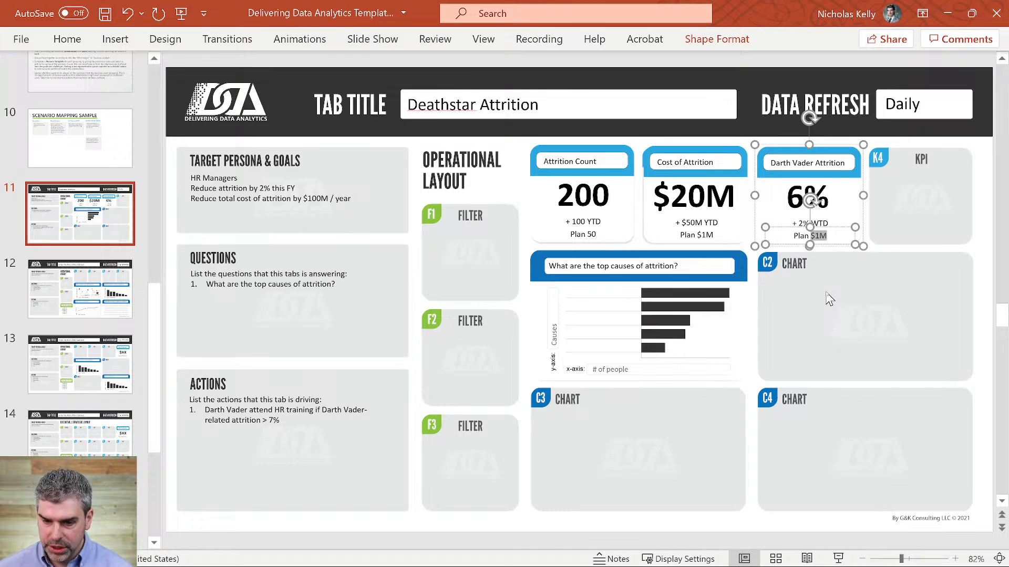
text(3%)
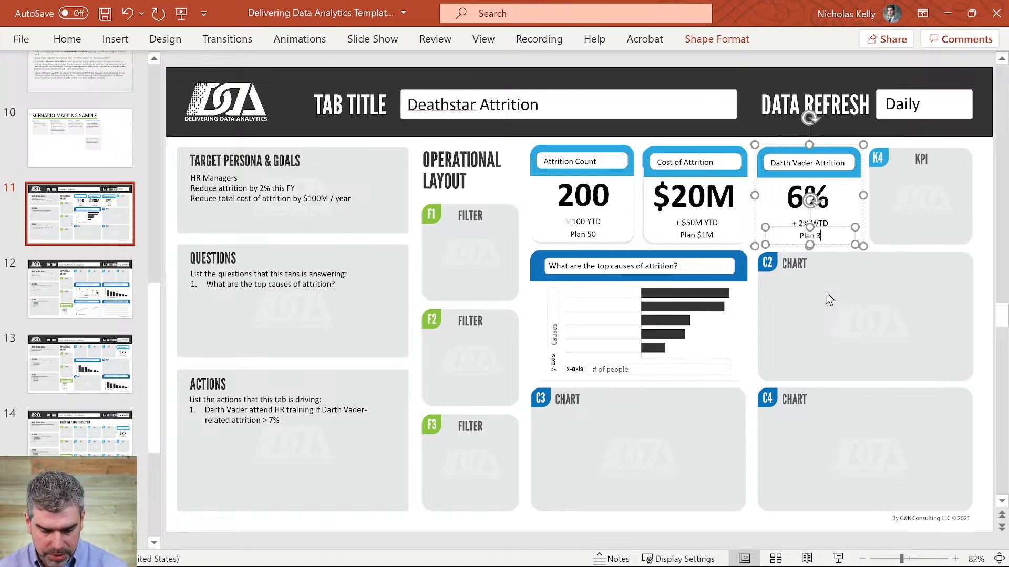
Move the "What are the top causes of attrition?" chart over the C2 chart placeholder.
click(982, 159)
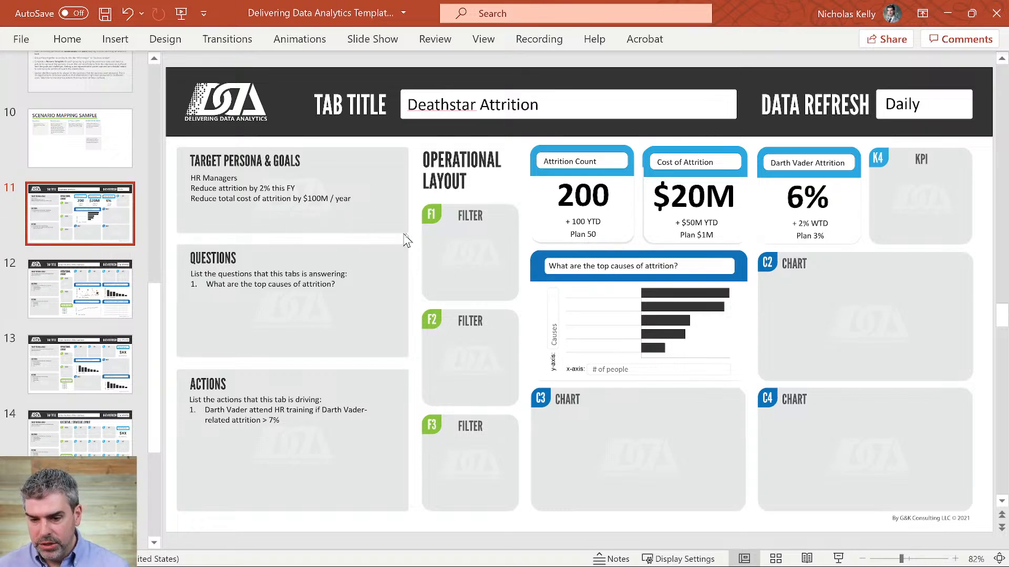
drag(543, 275, 770, 276)
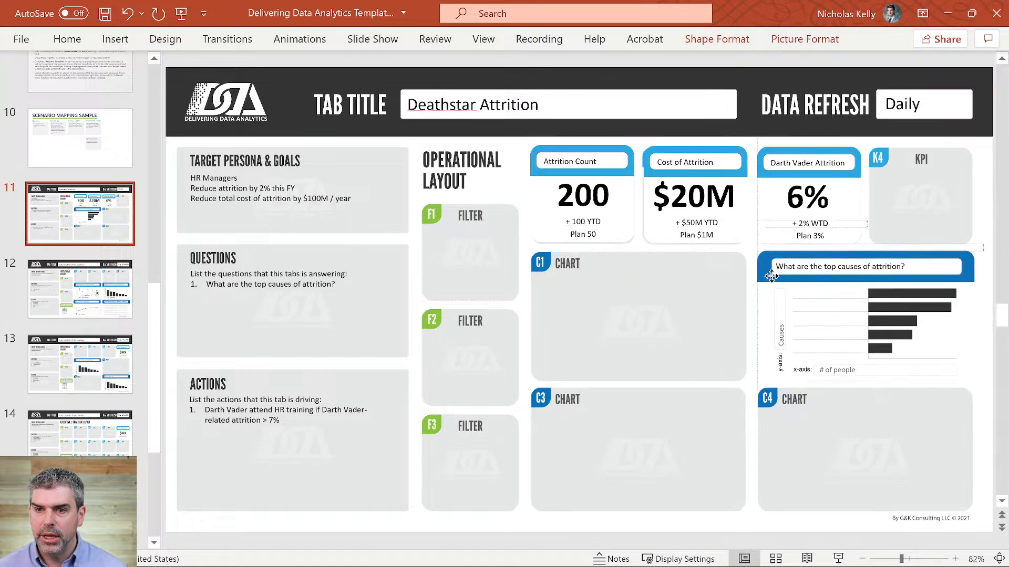
Copy the Bubble chart from the charts library on slide 17 and place it over the C1 placeholder on slide 11.
scroll(79, 368, down, 3)
scroll(80, 412, down, 2)
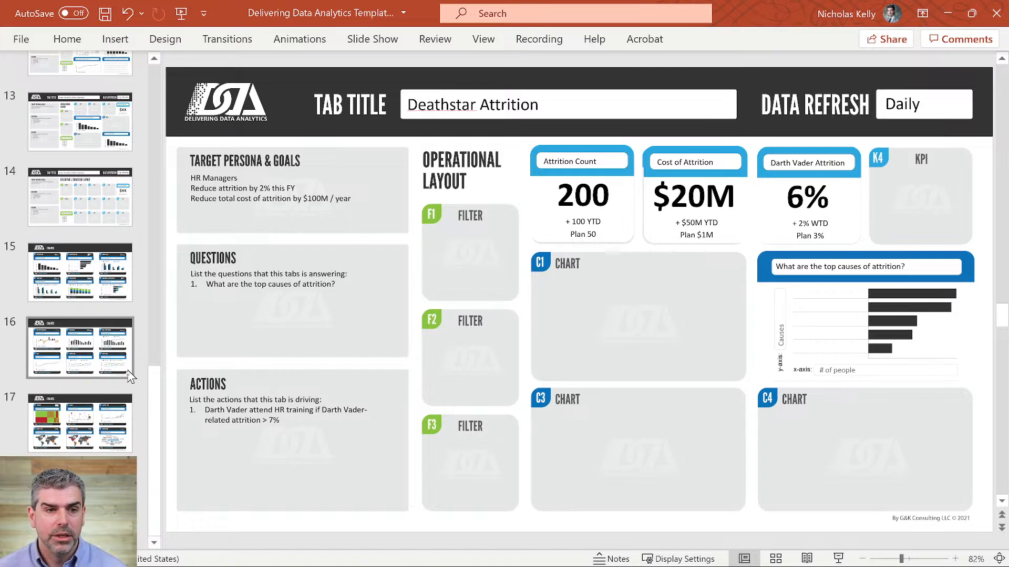
click(106, 416)
click(673, 253)
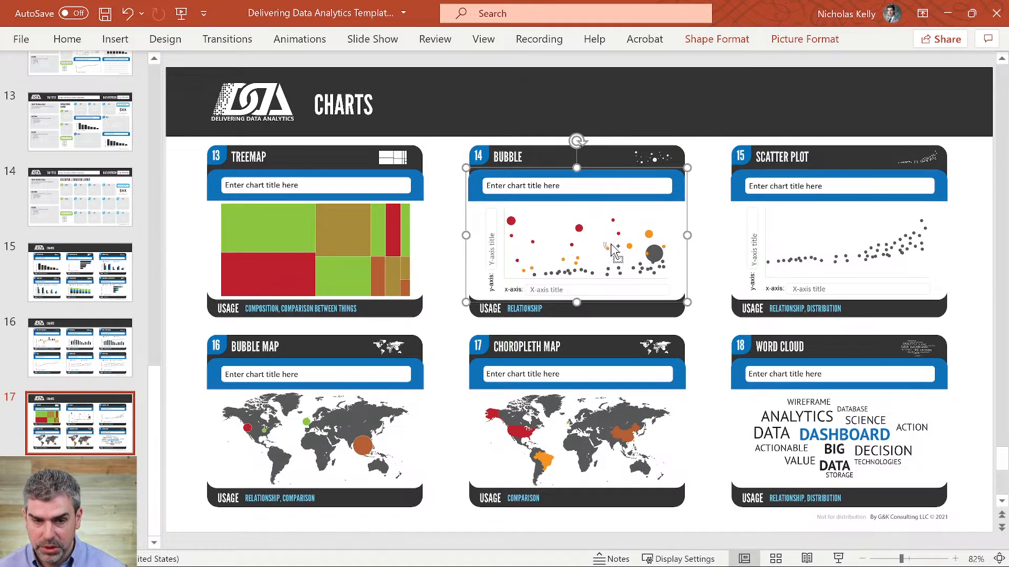
key(ctrl+c)
scroll(131, 209, up, 2)
scroll(132, 209, up, 2)
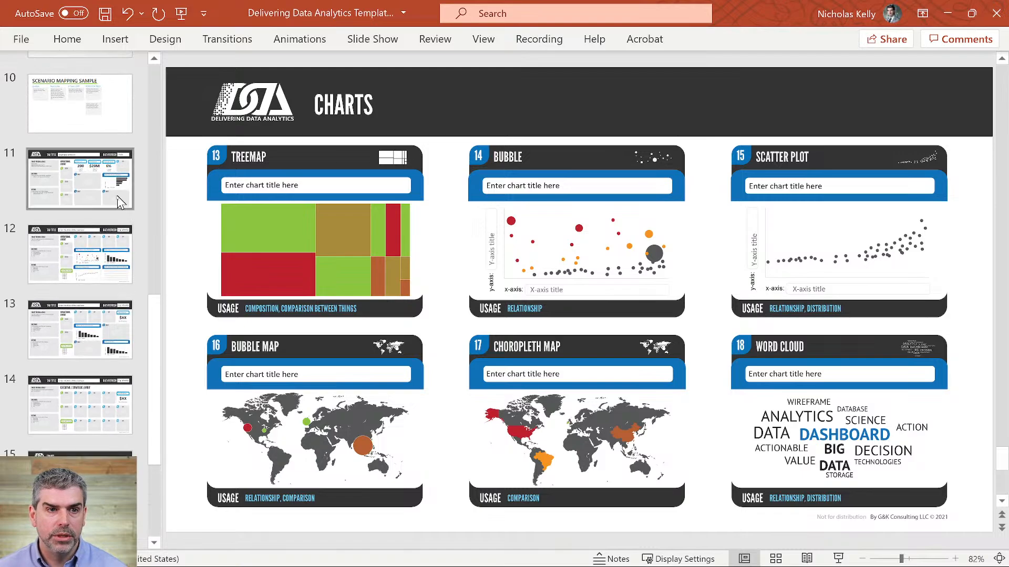
click(109, 184)
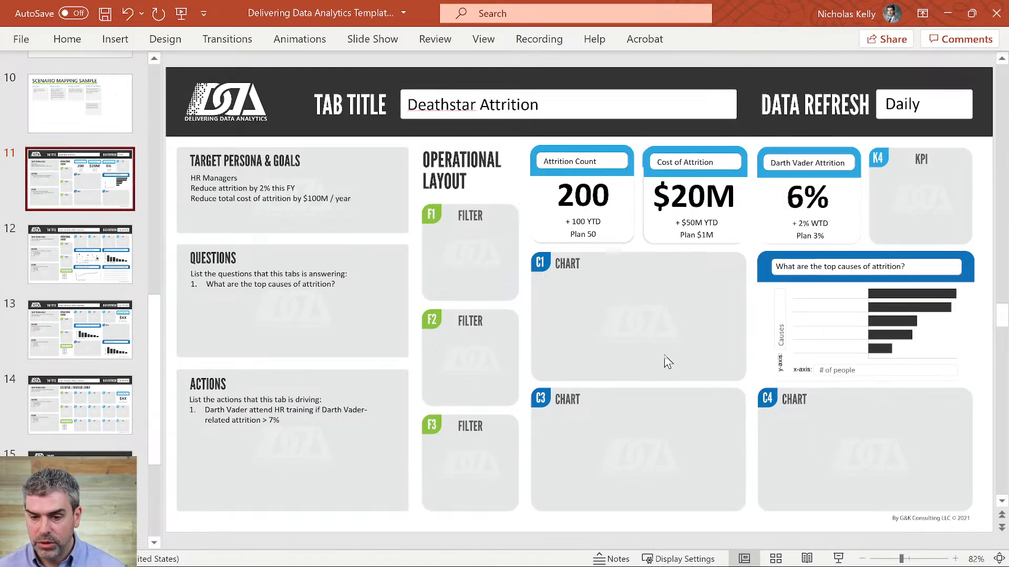
key(ctrl+v)
drag(583, 220, 646, 297)
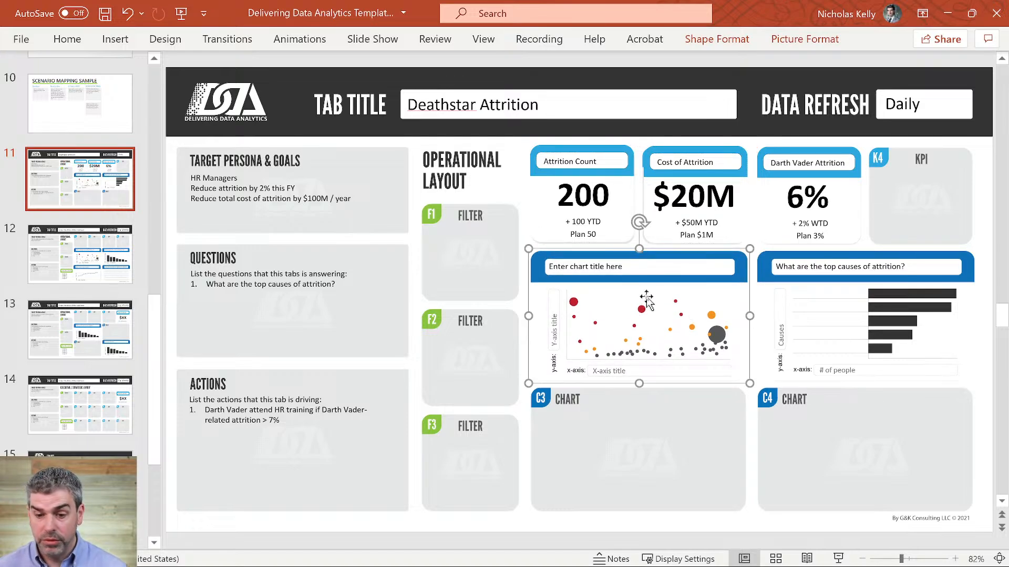
Title the bubble chart "Who is at risk of attrition?".
triple_click(586, 269)
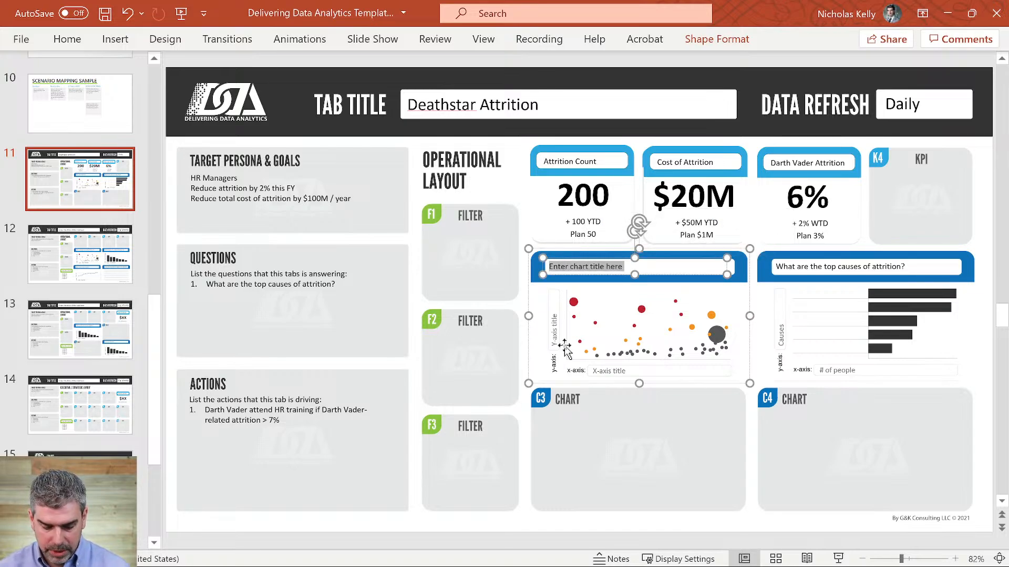
text(Who is at ri)
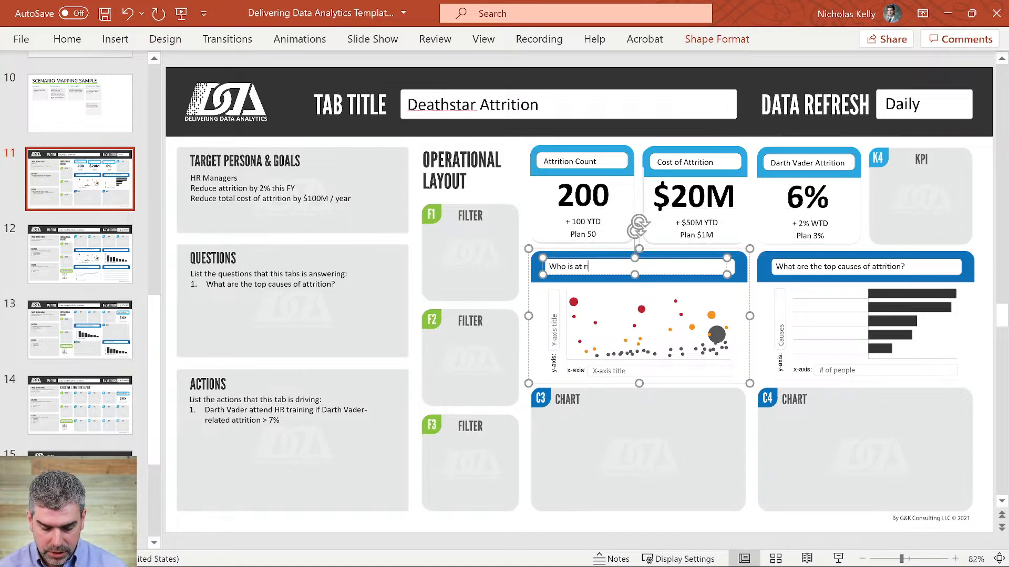
text(sk of att)
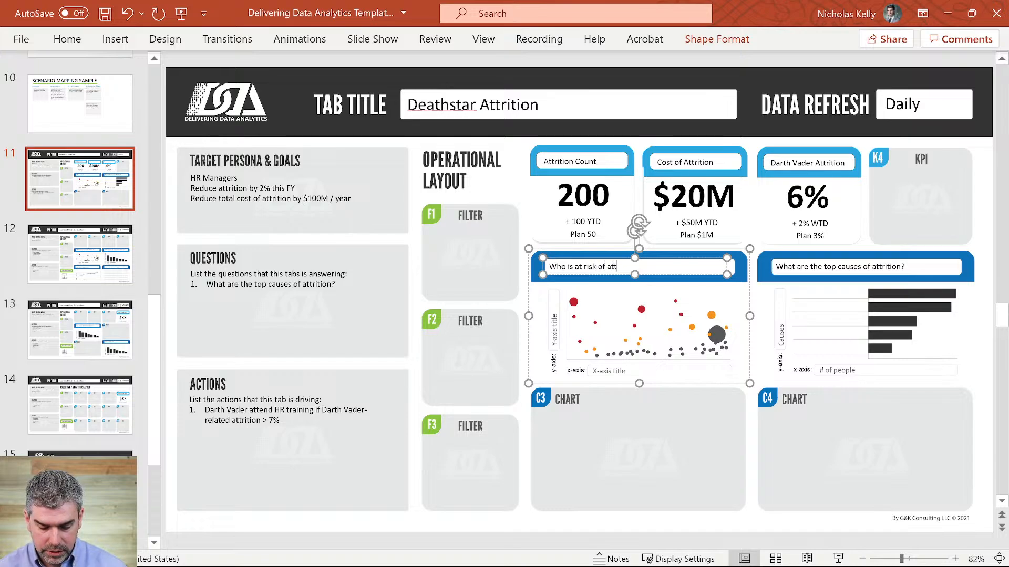
text(rition)
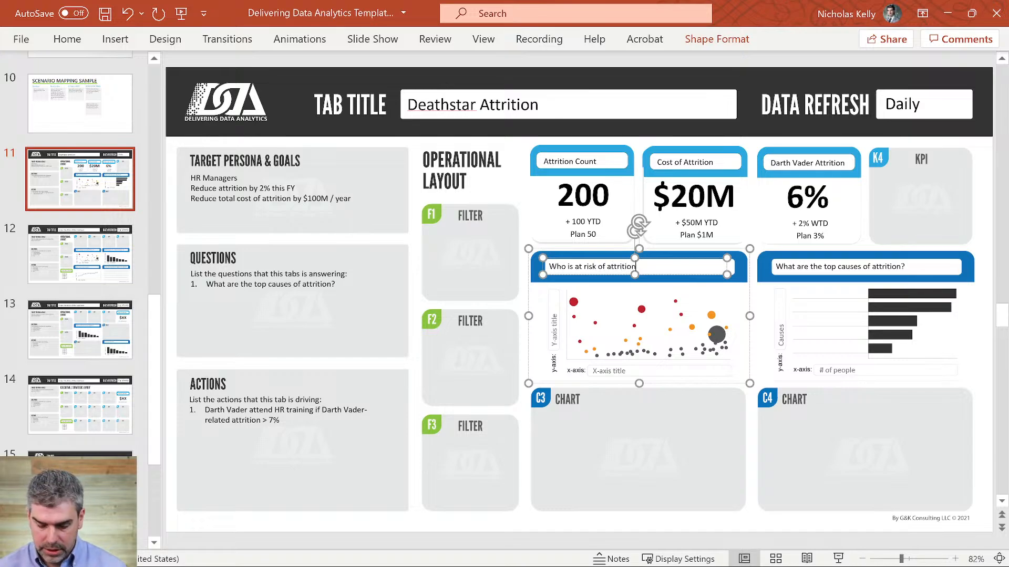
text(?)
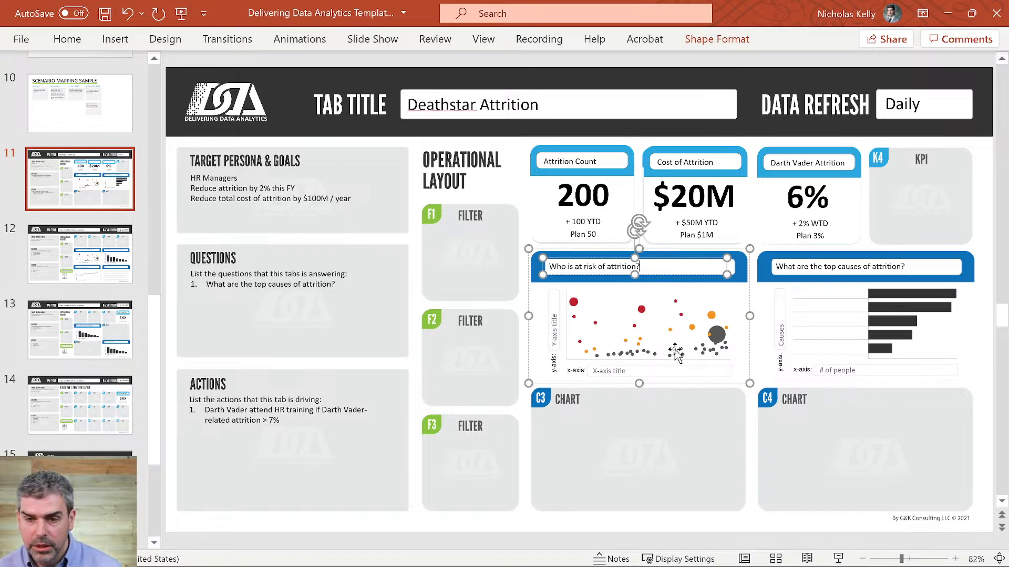
triple_click(608, 366)
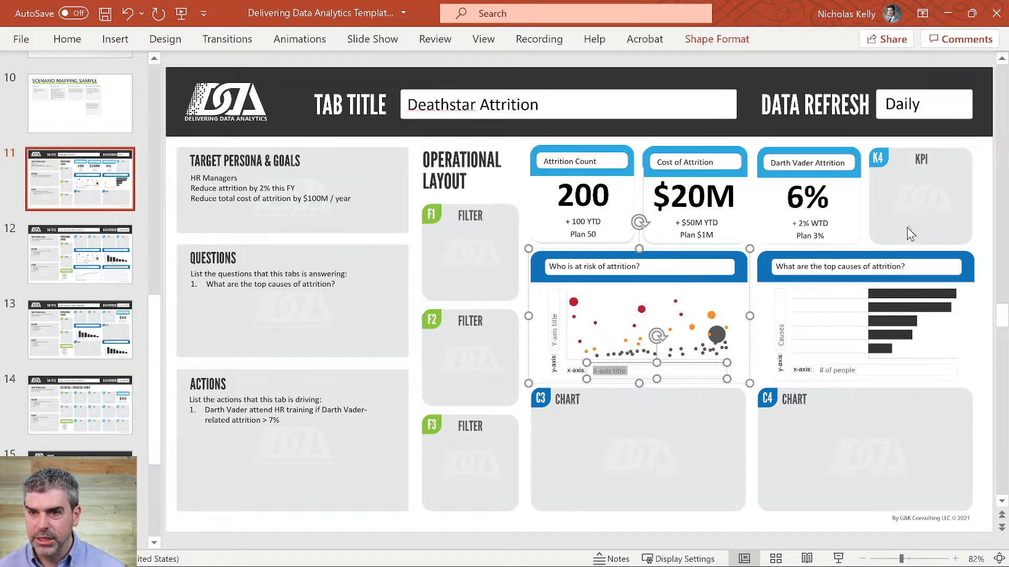
click(981, 191)
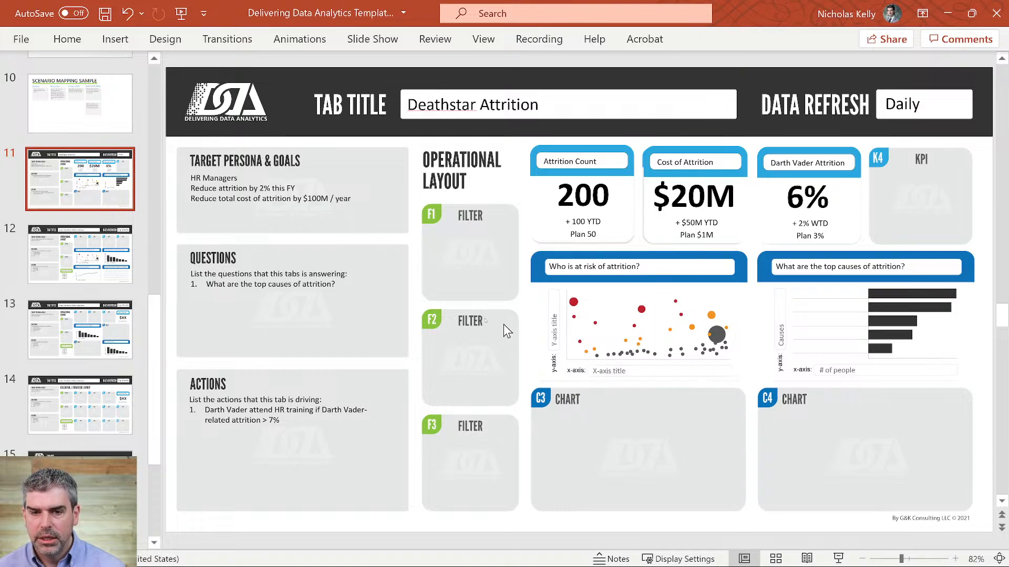
Copy the green filter card from slide 12 and place it over the F1 filter placeholder on slide 11.
scroll(67, 342, down, 3)
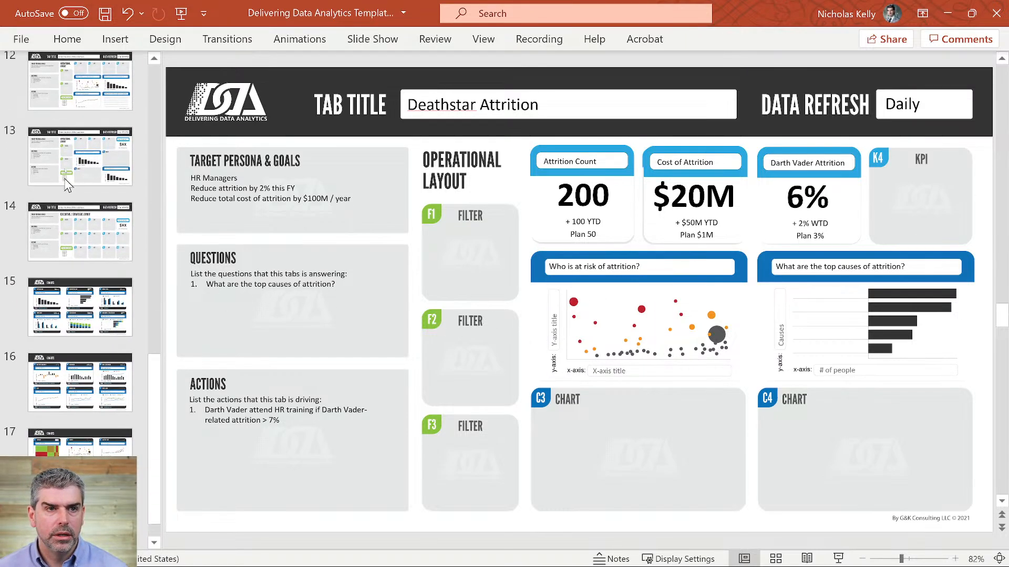
click(58, 89)
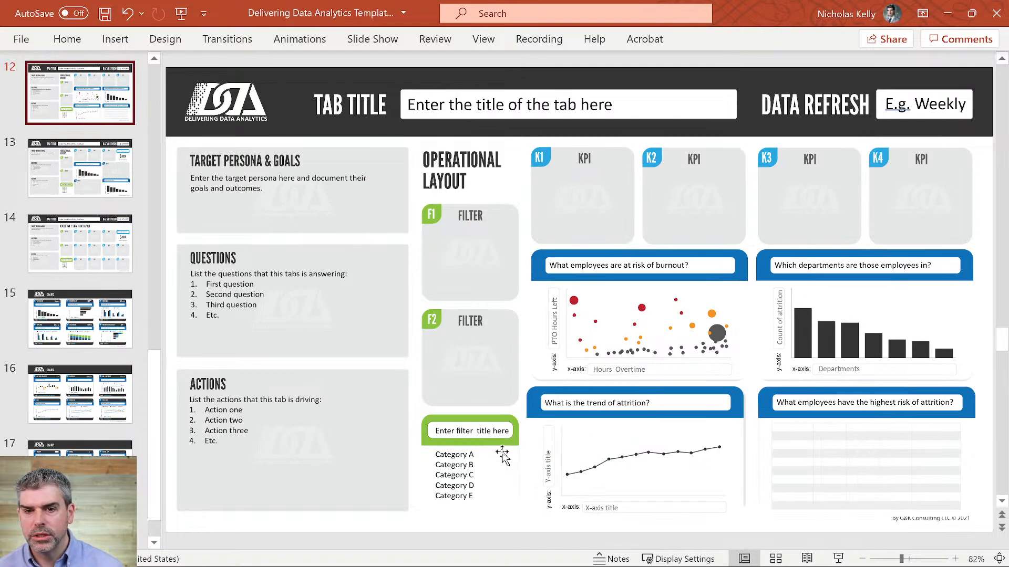
click(502, 453)
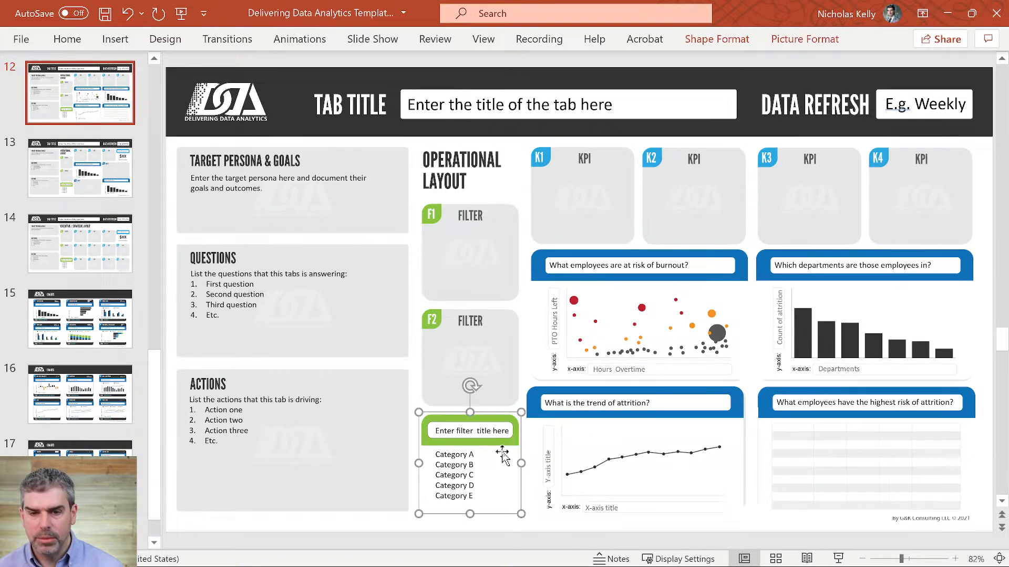
click(87, 105)
scroll(87, 132, up, 1)
click(79, 87)
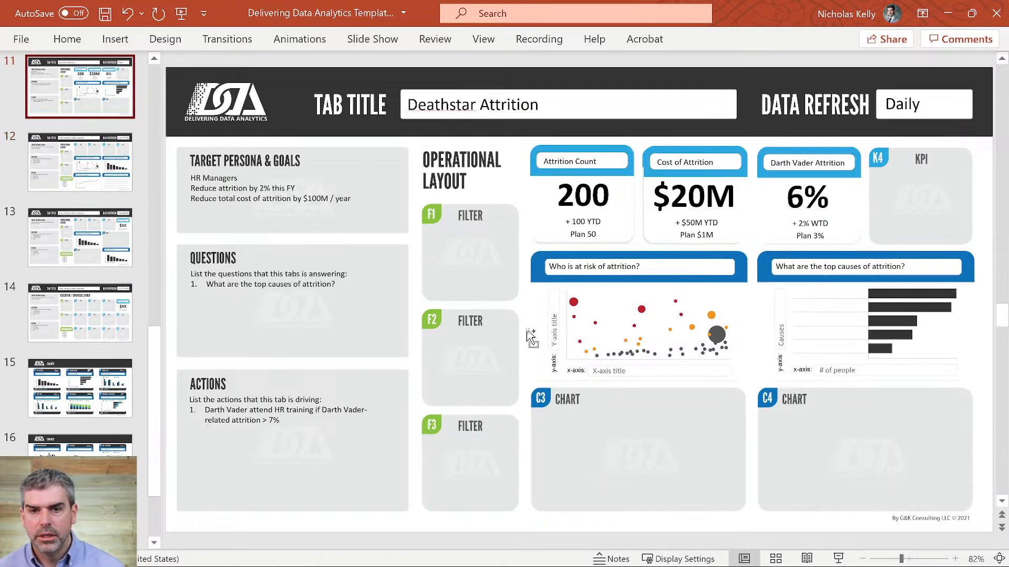
key(ctrl+v)
drag(500, 441, 499, 234)
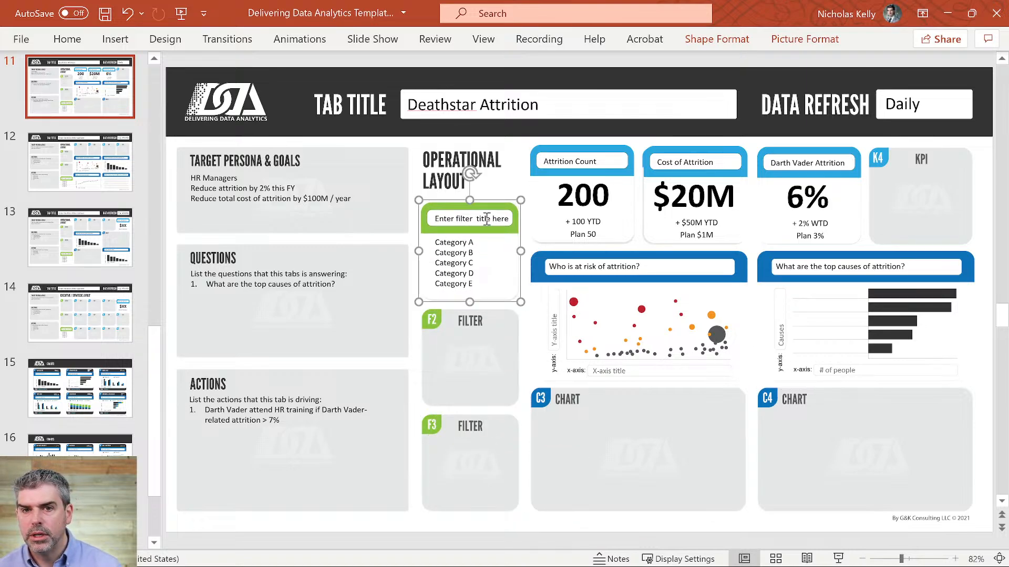
Title the filter card "Department" and replace its category list with Sales and Marketing on separate lines.
triple_click(486, 220)
text(Department)
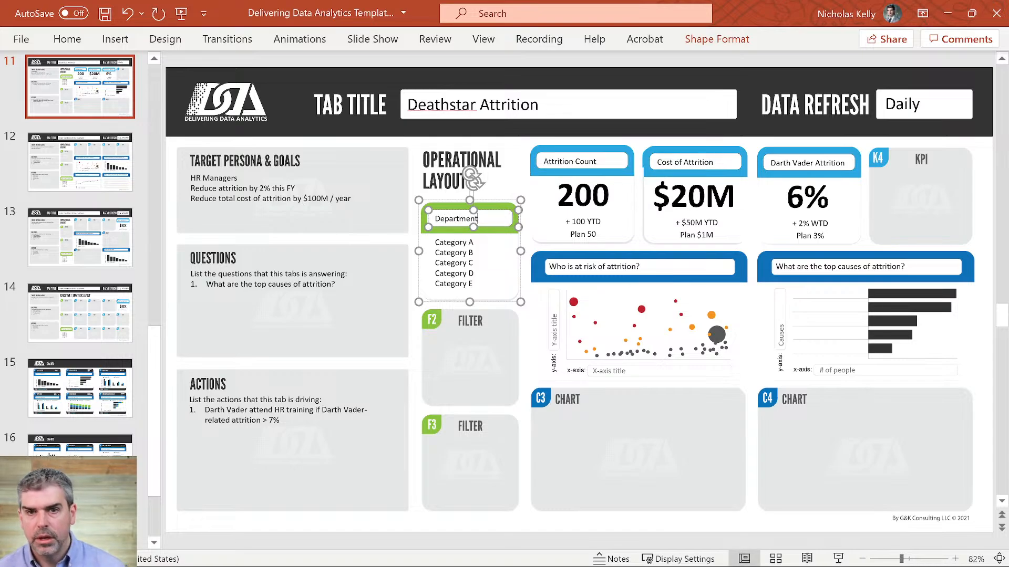
triple_click(464, 263)
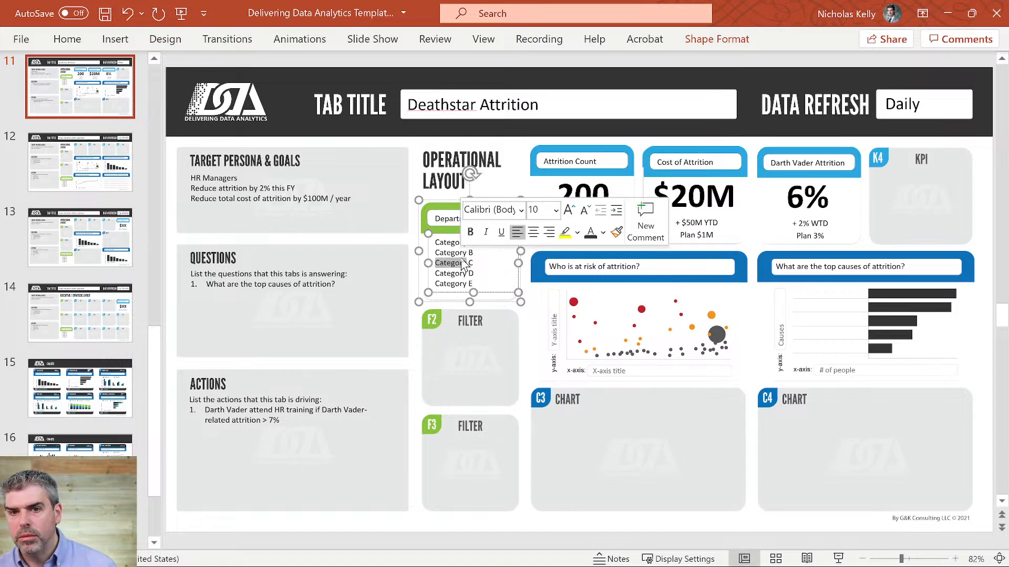
key(ctrl+a)
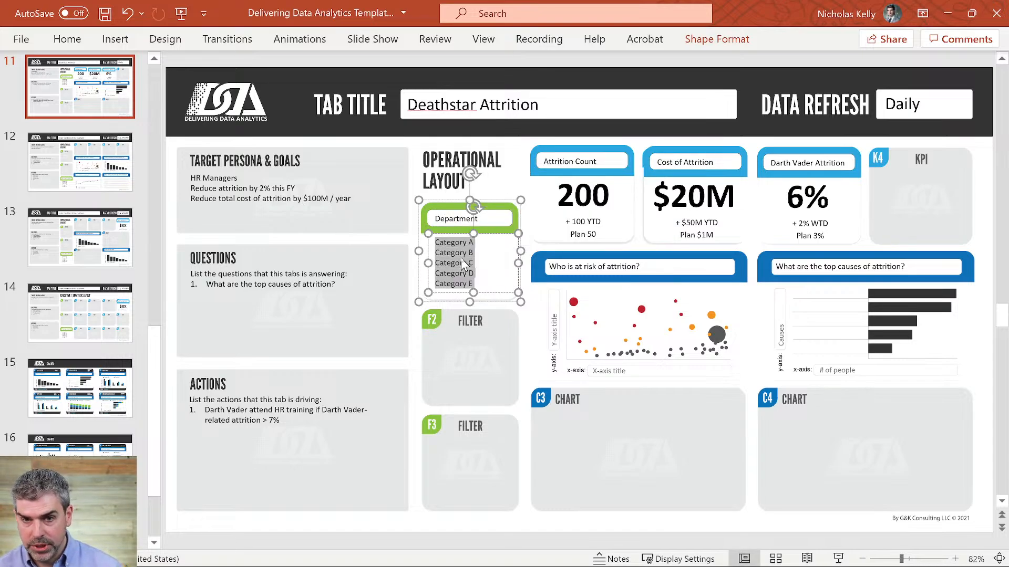
text(Sa)
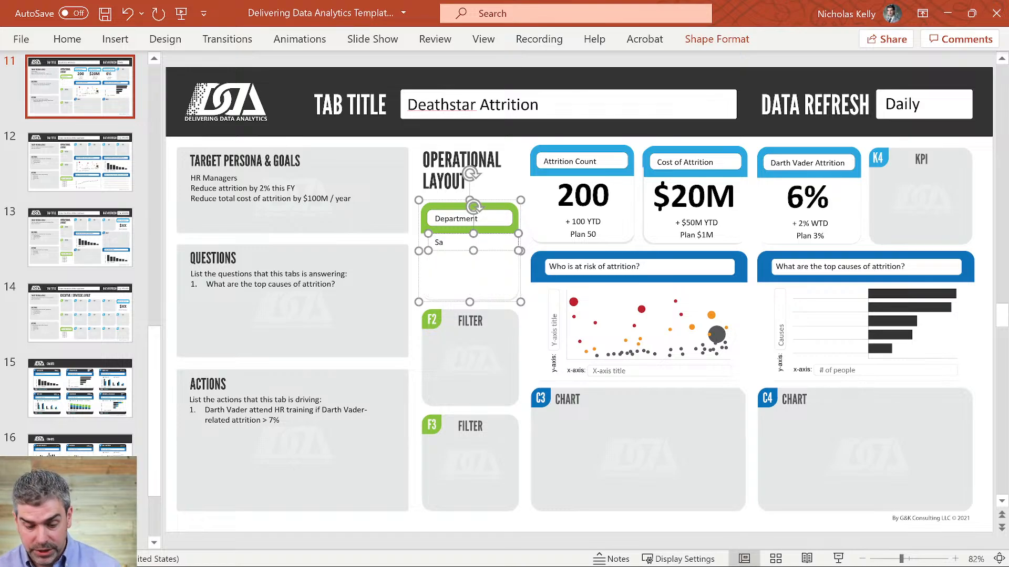
text(les)
key(Return)
text(Mark)
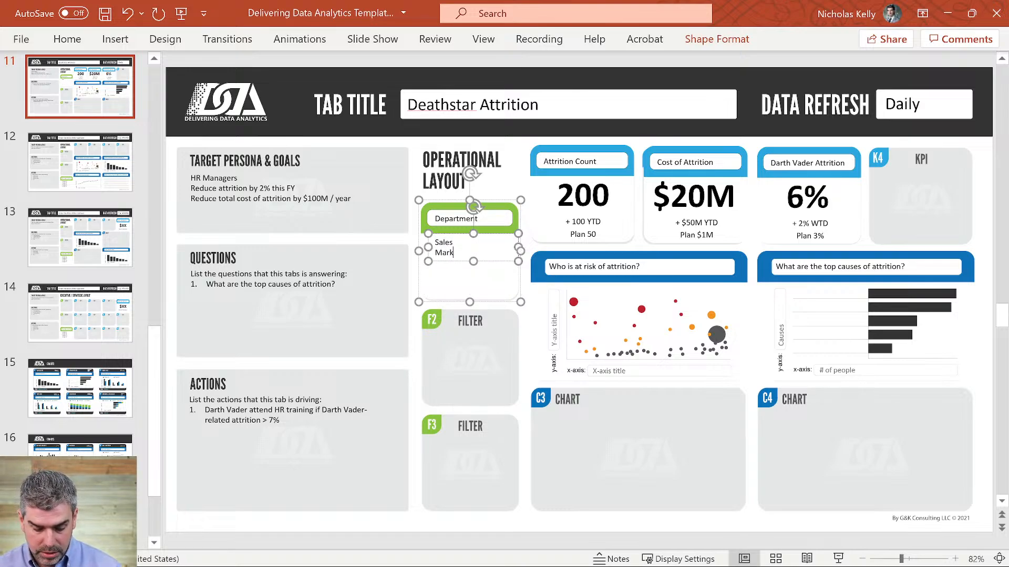
text(erting)
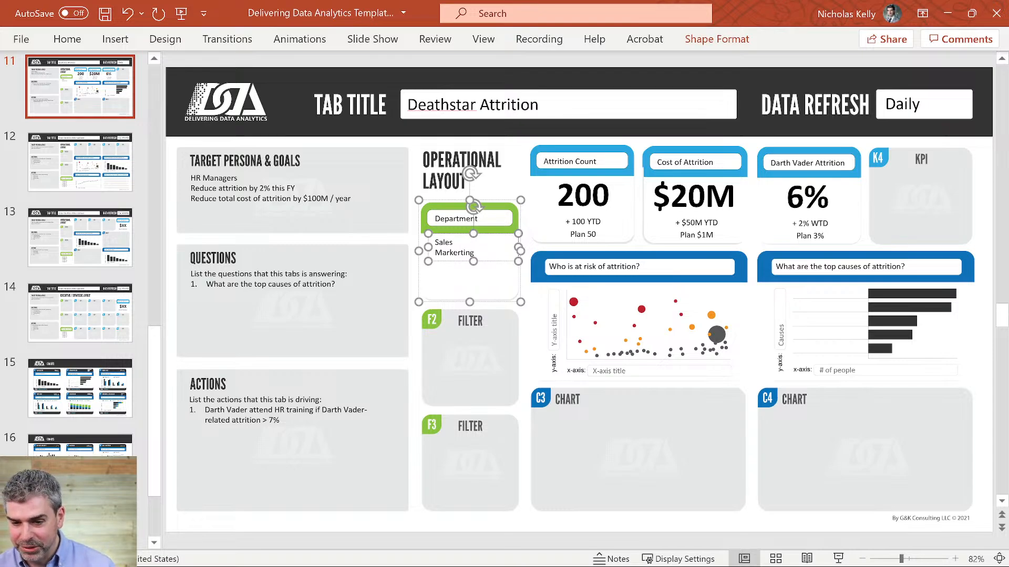
key(Return)
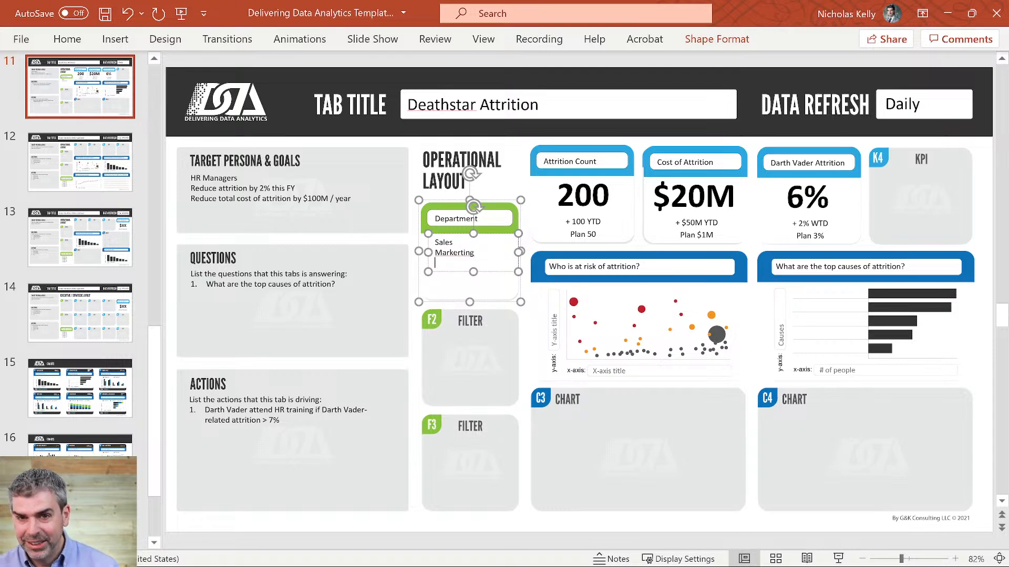
Correct the spelling of the second entry in the Department filter list to "Marketing".
key(Up)
key(Right)
key(Right)
key(Right)
key(Right)
key(Right)
key(Right)
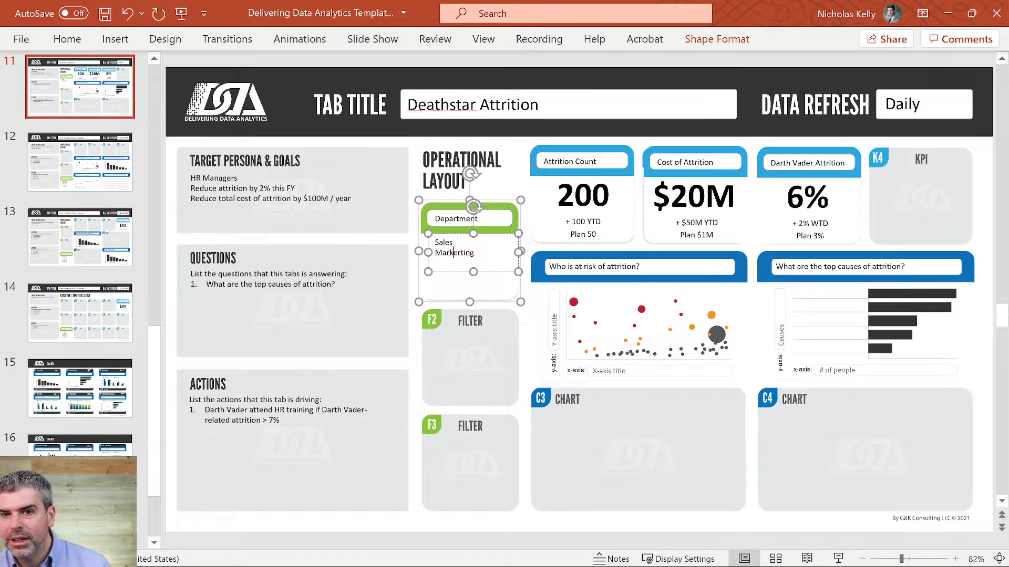
key(BackSpace)
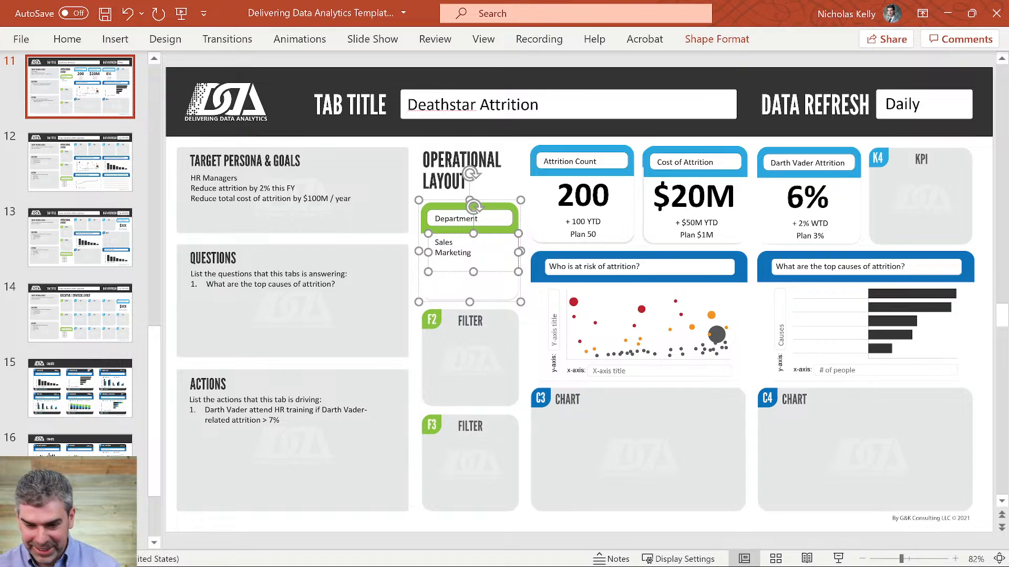
Add Finance and Account as further entries in the Department filter list.
text(Finance)
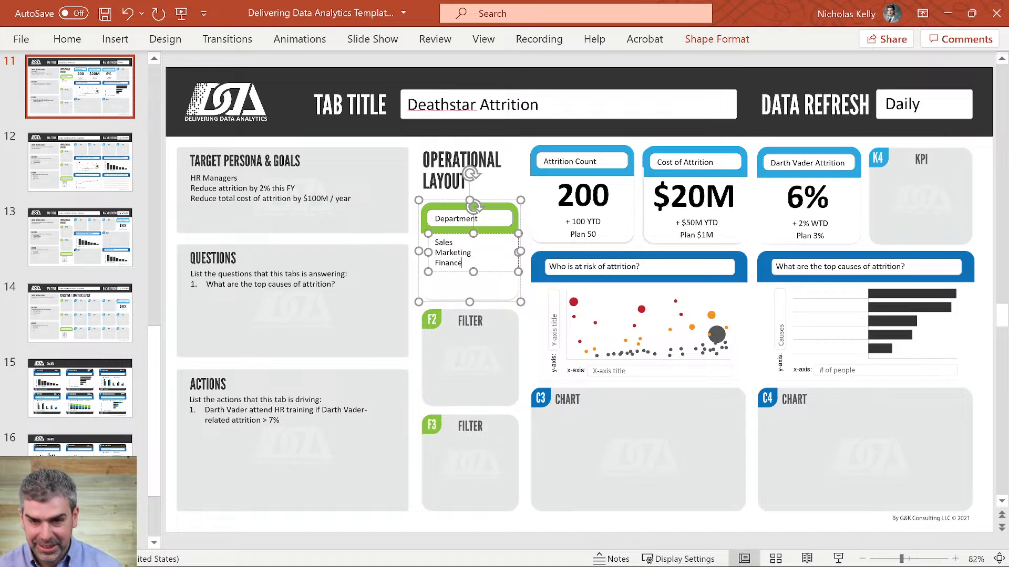
key(Return)
text(Account)
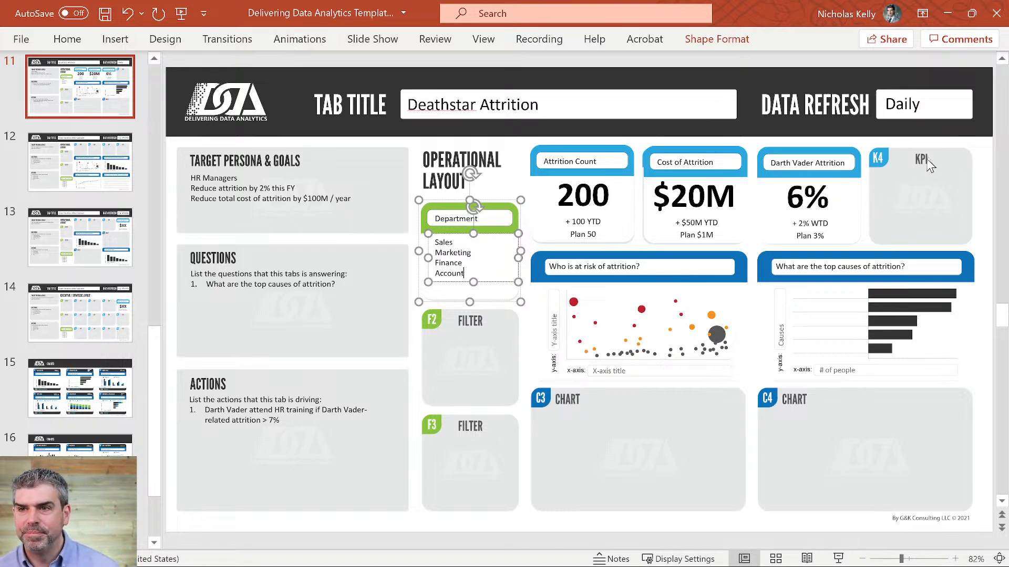
click(959, 141)
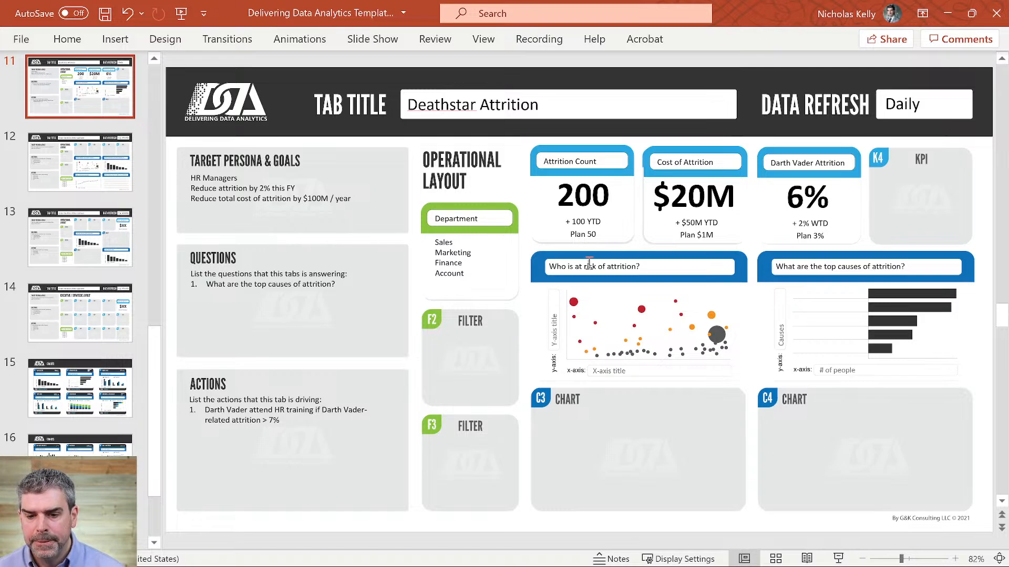
On slide 15, rename the stacked bar chart's Category A legend entry to "Manager".
scroll(69, 325, down, 3)
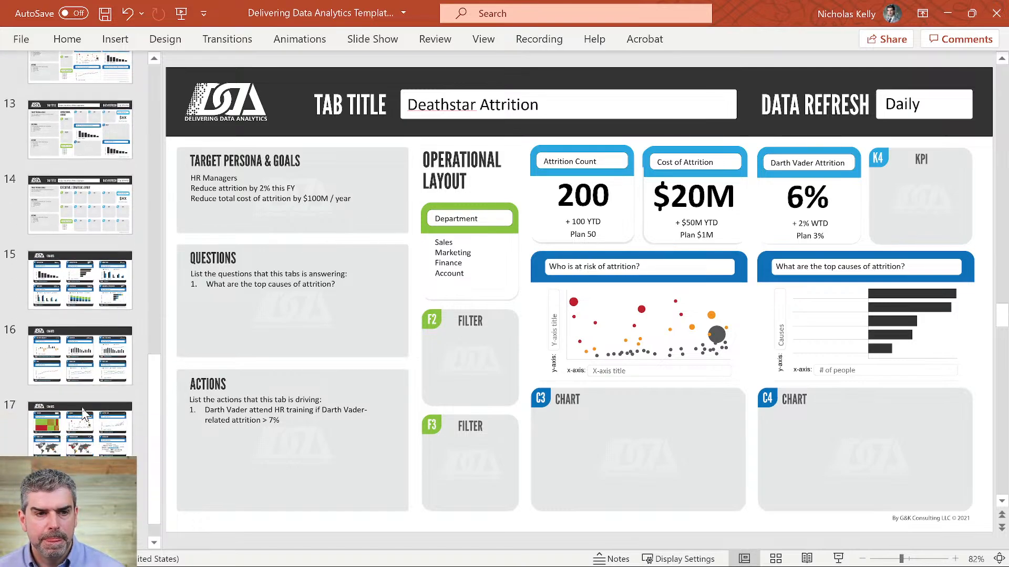
click(79, 273)
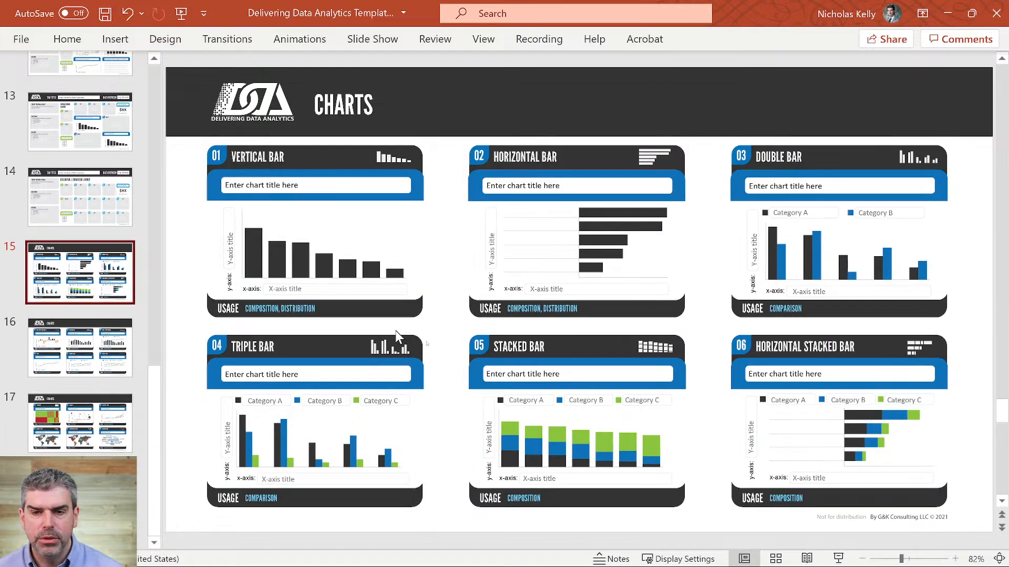
click(597, 463)
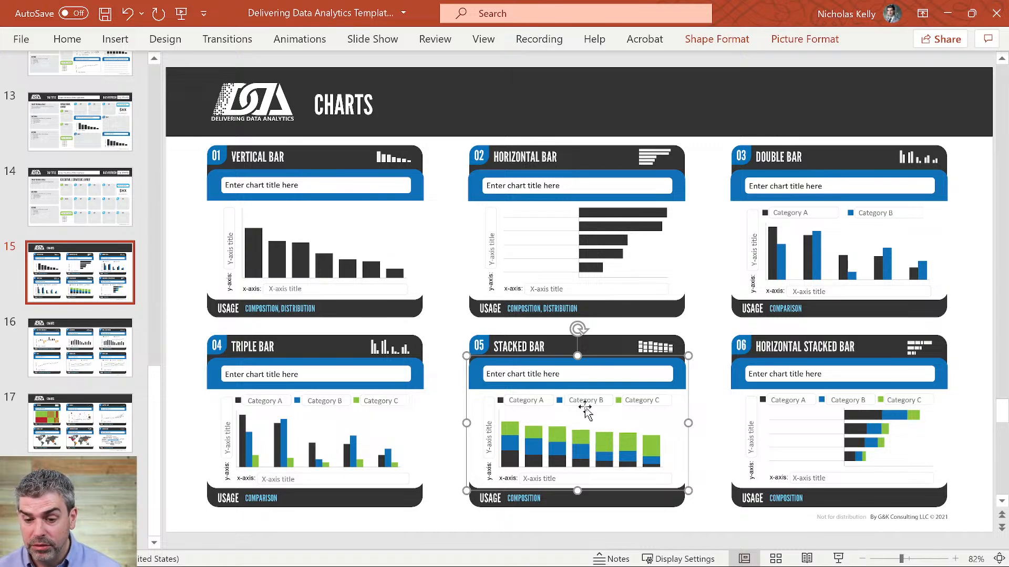
click(523, 399)
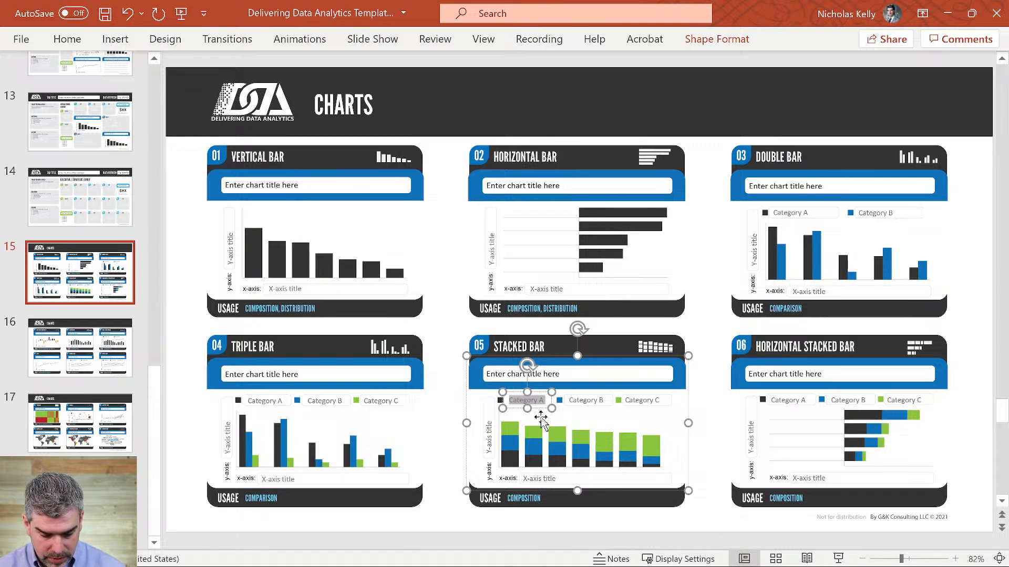
text(Level)
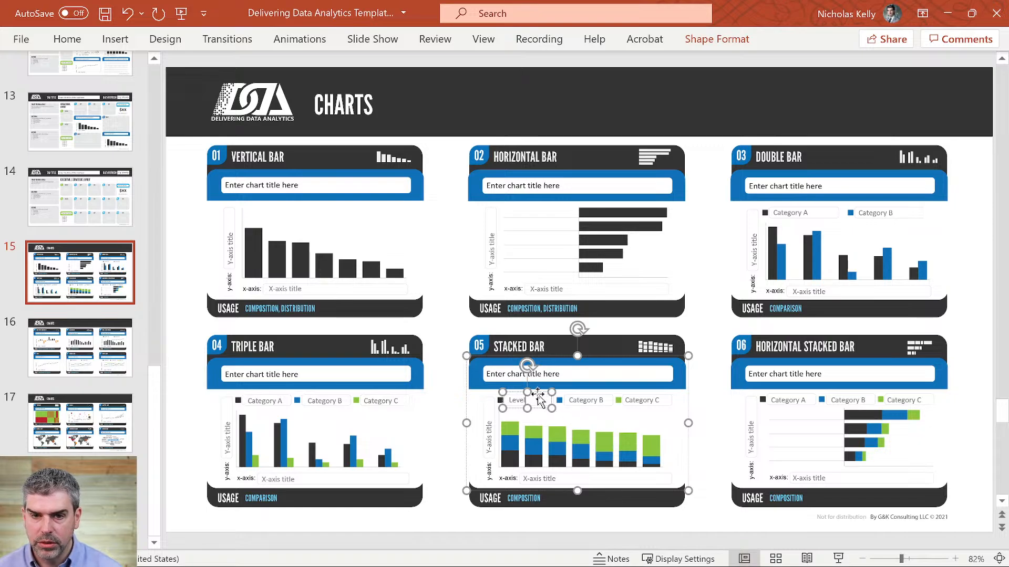
double_click(518, 400)
text(M)
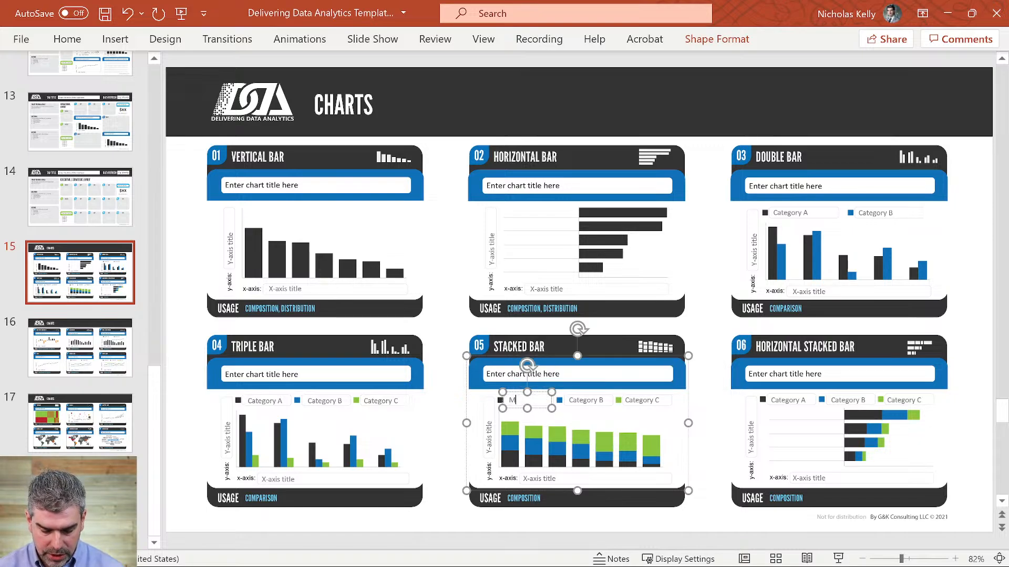
text(anager)
Rename the stacked bar chart's Category B and Category C legend entries to "SM" and "D+".
triple_click(586, 402)
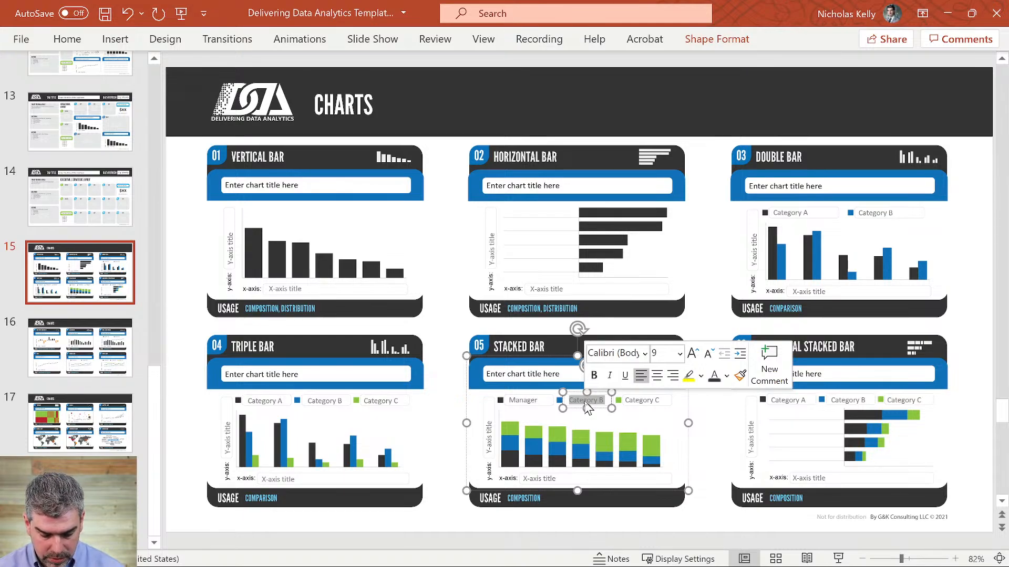
text(SM)
click(650, 402)
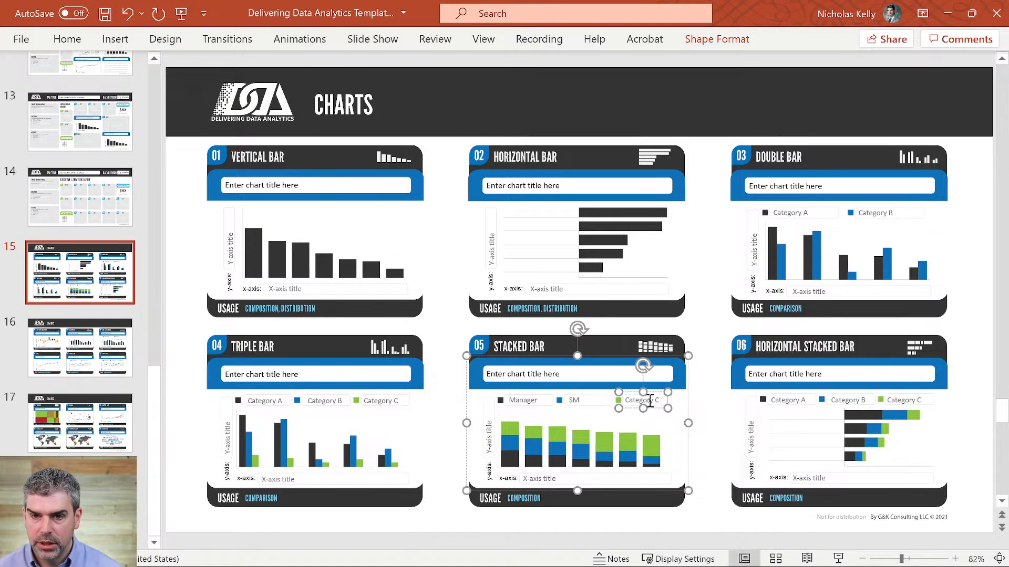
triple_click(650, 402)
text(D+)
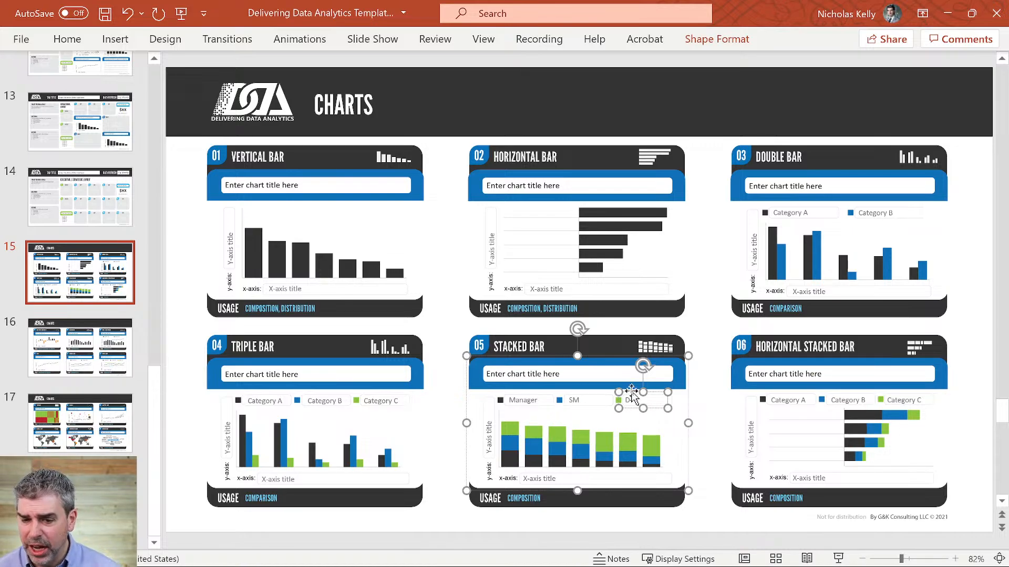
click(703, 362)
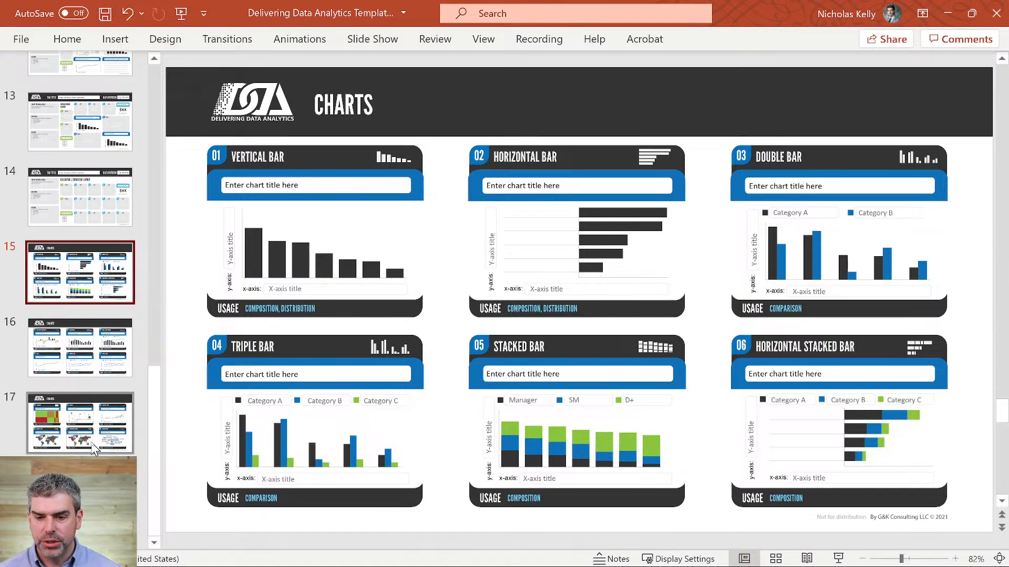
Look through the chart library on slides 15 to 17 and the executive layout on slide 14.
click(94, 427)
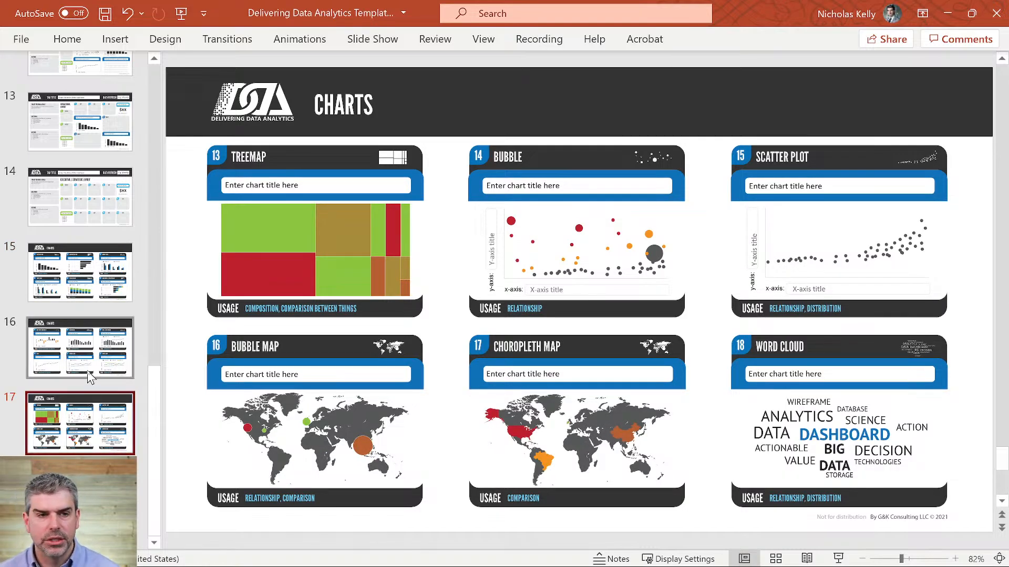
click(92, 352)
click(89, 283)
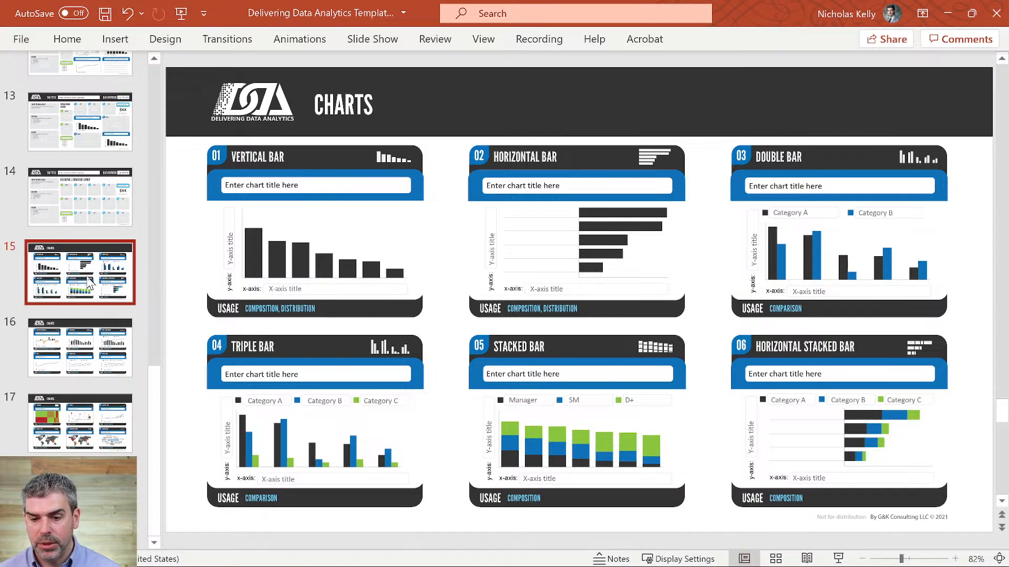
click(96, 210)
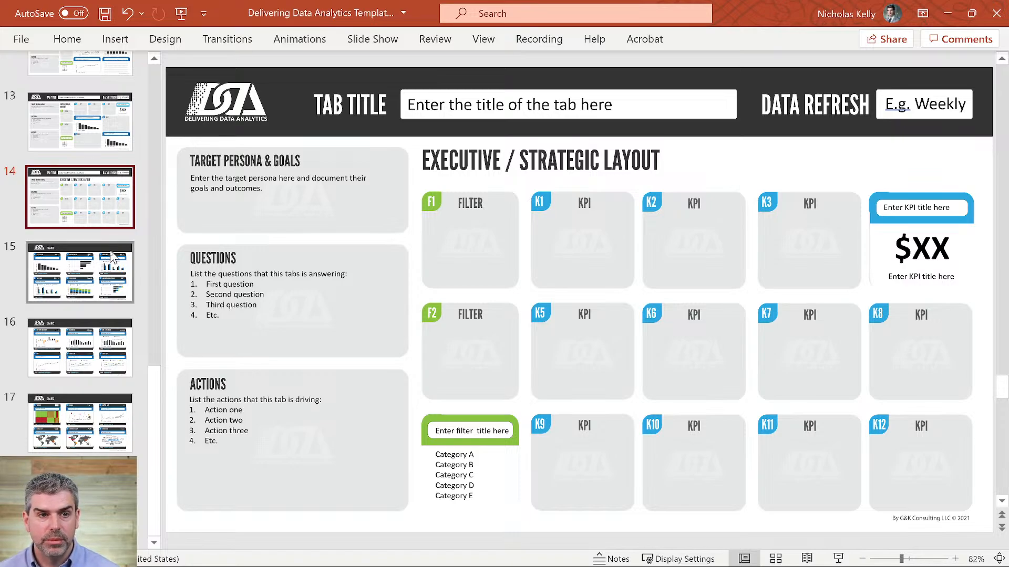
click(107, 269)
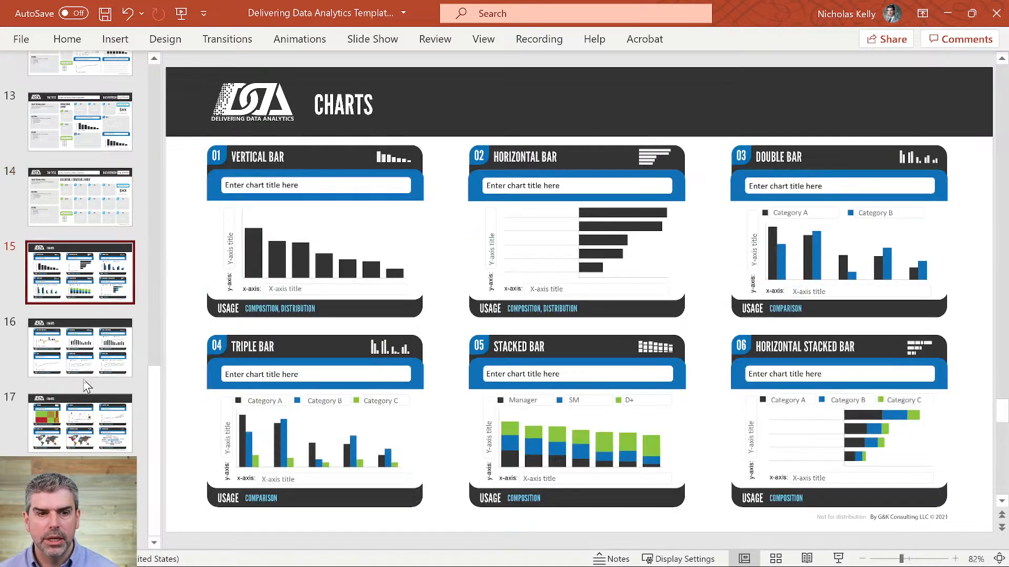